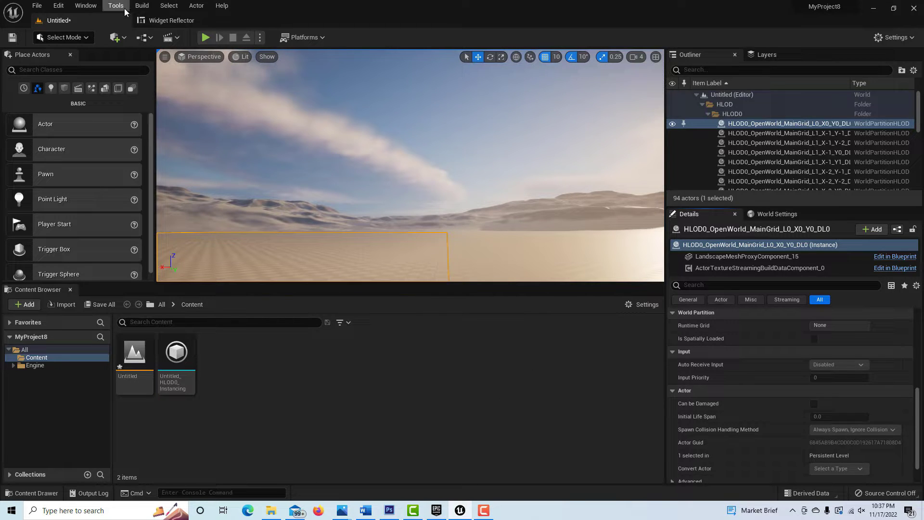
Open the level blueprint and delete its default event graph nodes.
left_click(151, 38)
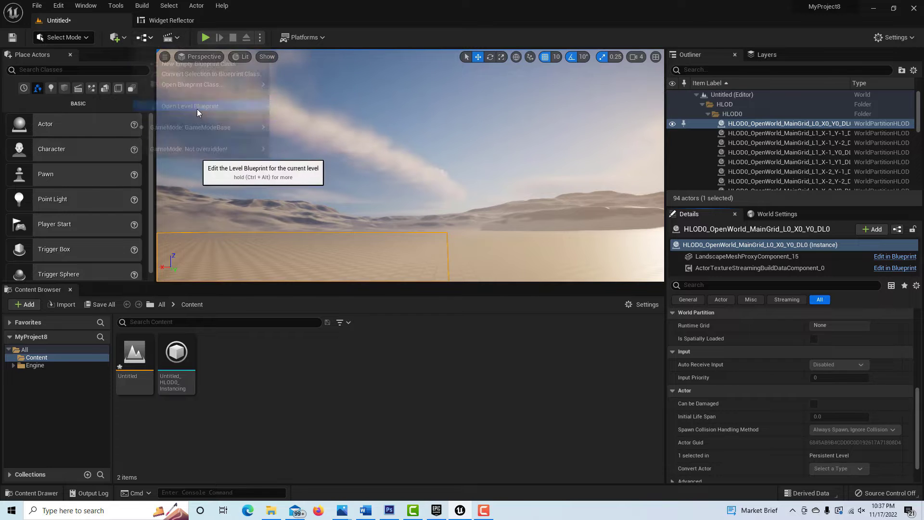
left_click(197, 109)
left_click_drag(205, 128, 486, 258)
key("Delete")
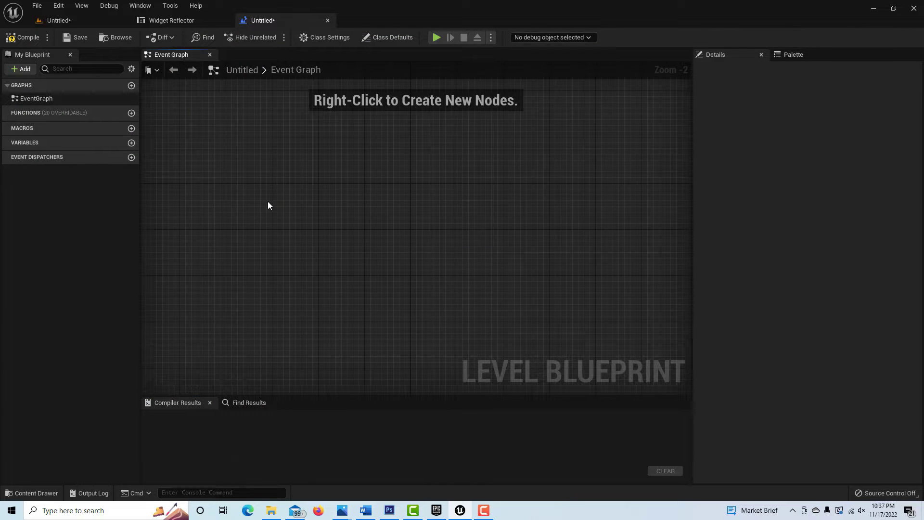
Add a Keyboard 1 key event node to the level blueprint graph.
right_click(268, 201)
type("k")
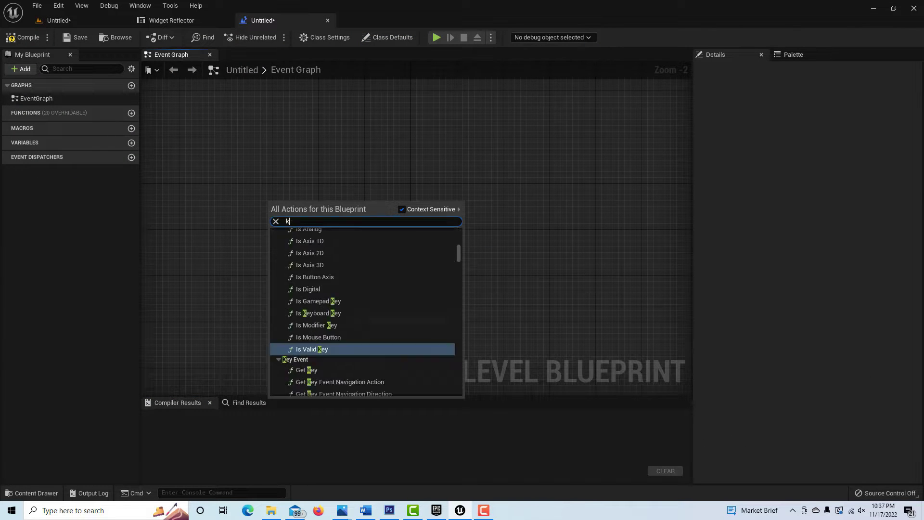
type("eyboard")
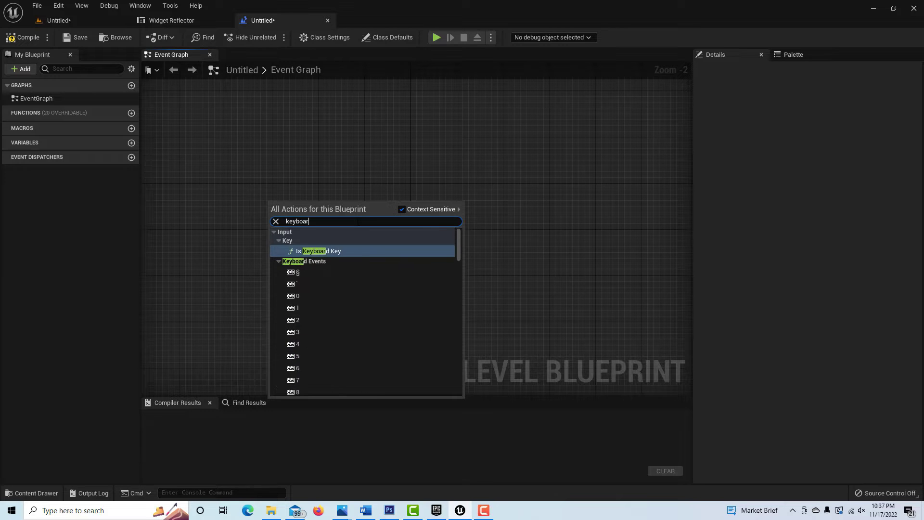
left_click(300, 308)
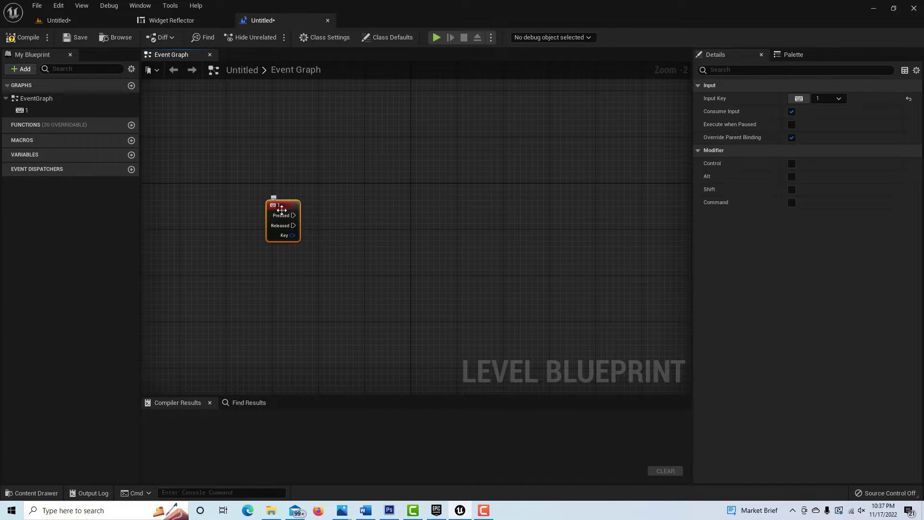
left_click_drag(274, 205, 233, 187)
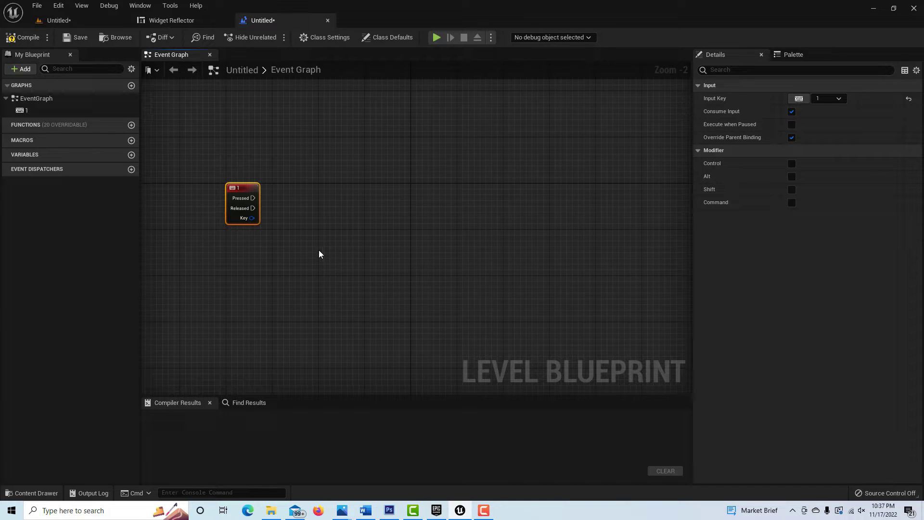
Wire a Print String node to Pressed that prints 'This is some text.'.
left_click_drag(252, 198, 350, 207)
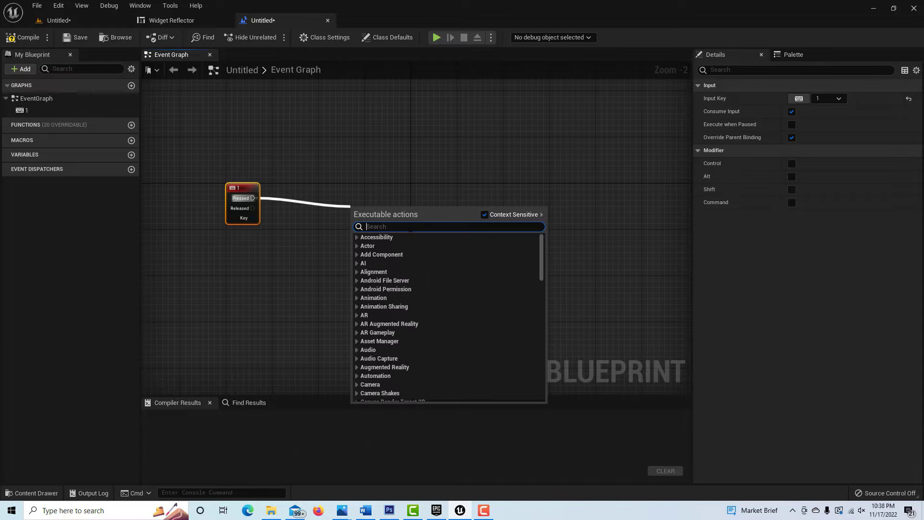
type("print s")
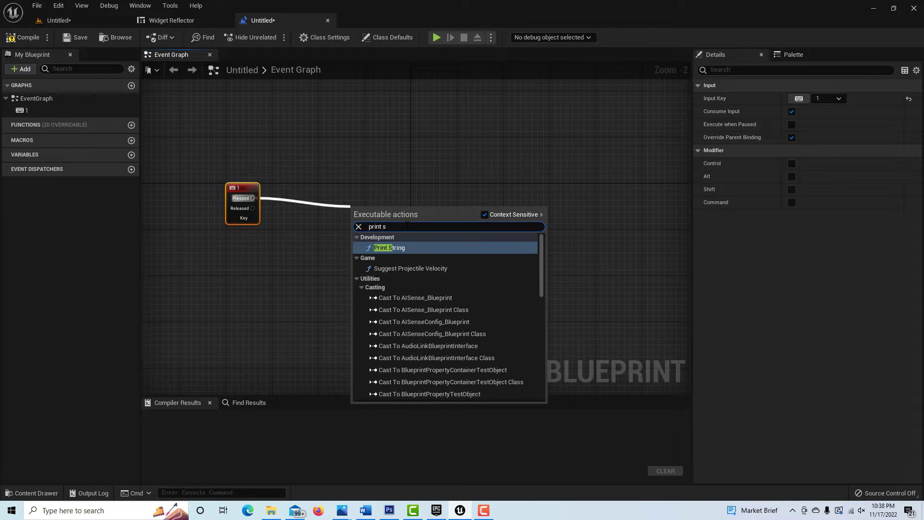
left_click(398, 242)
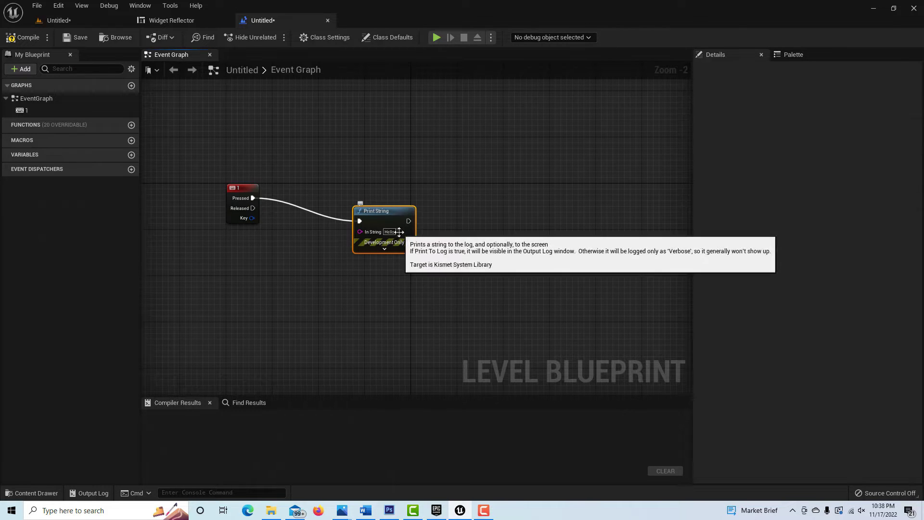
scroll(510, 243, "up", 2)
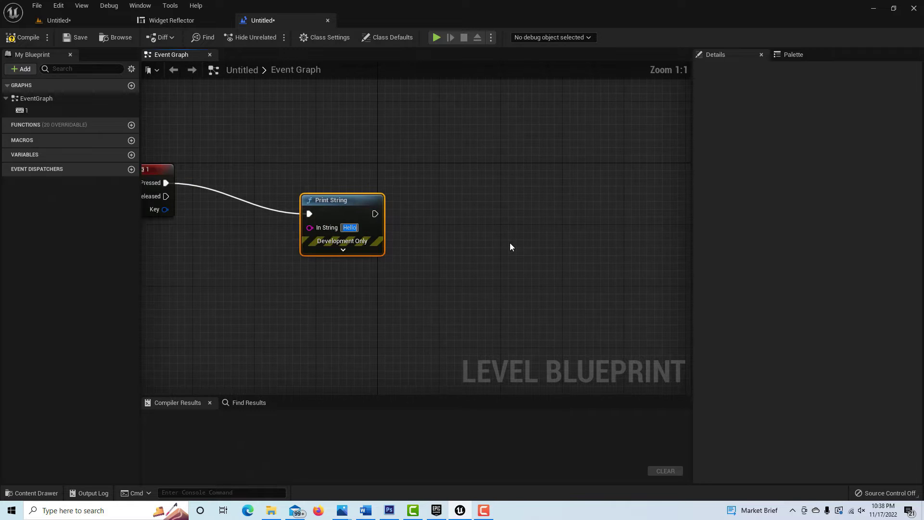
type("This is")
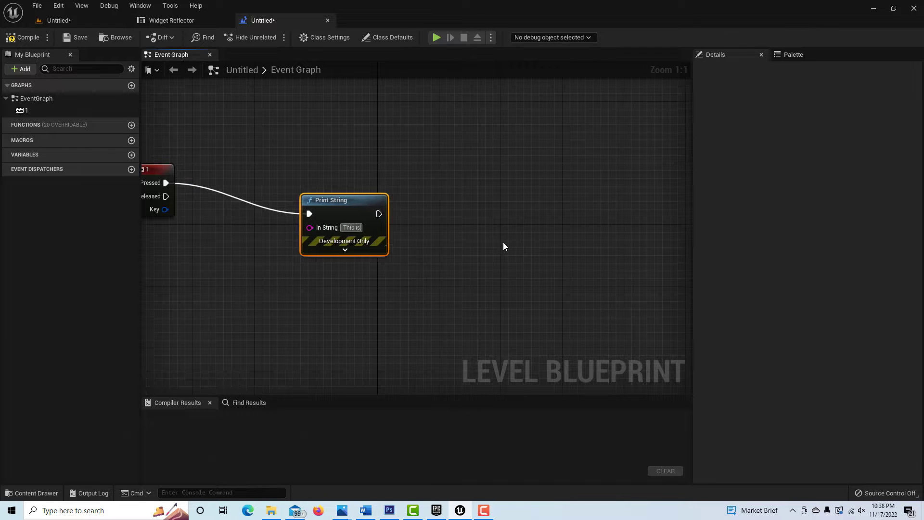
type(" some text.")
key("Return")
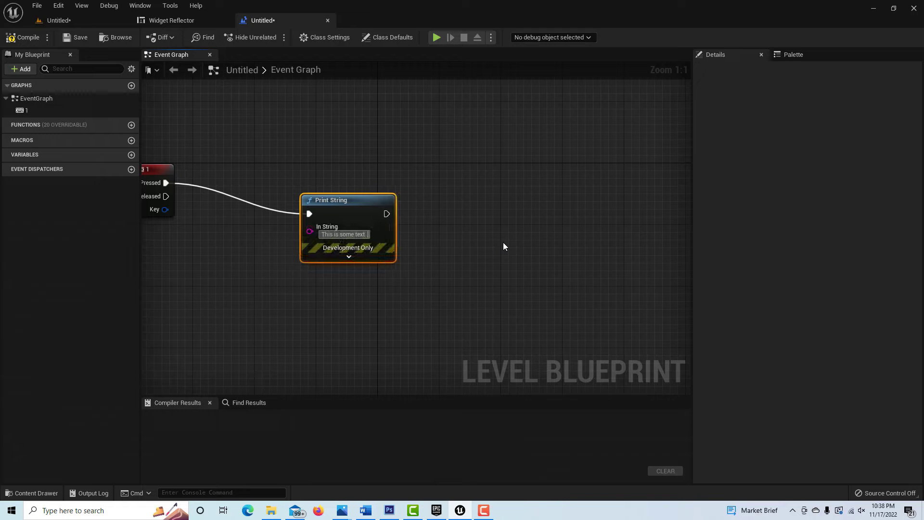
left_click(481, 231)
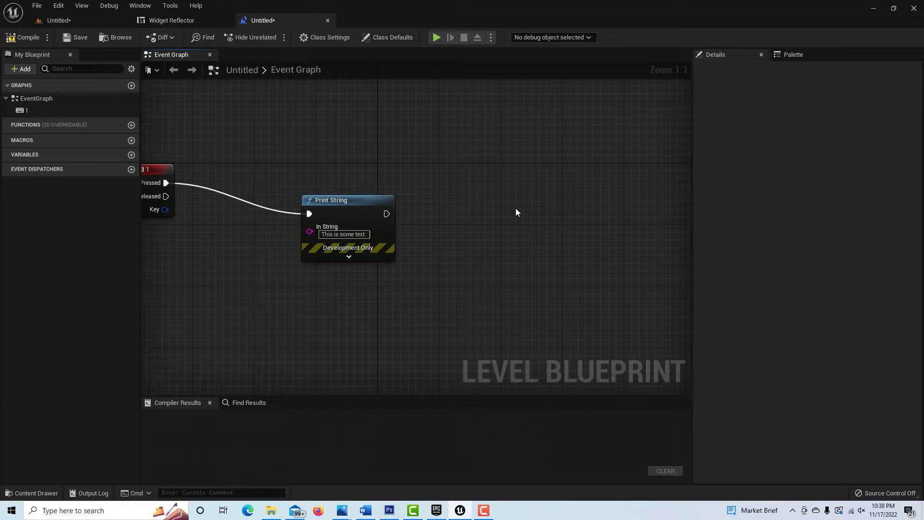
Compile and save the level blueprint, then return to the level editor.
left_click(25, 37)
left_click(62, 36)
left_click(72, 20)
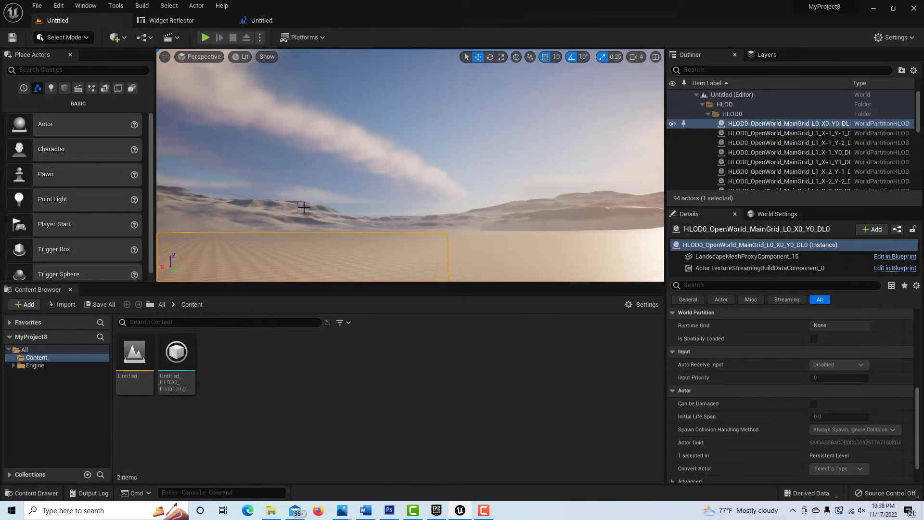
Play-test the level to see 'This is some text.', stop, then bring up the Content Browser's new-asset menu.
left_click(205, 39)
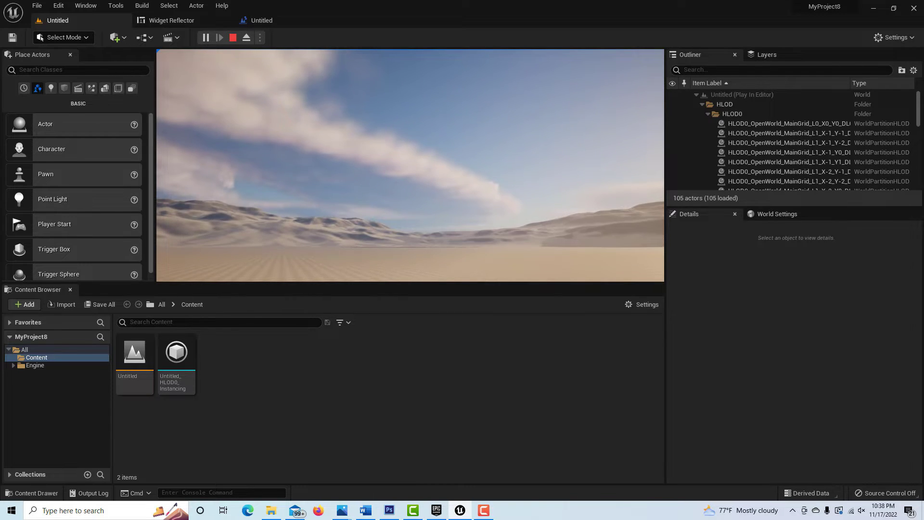
key("Escape")
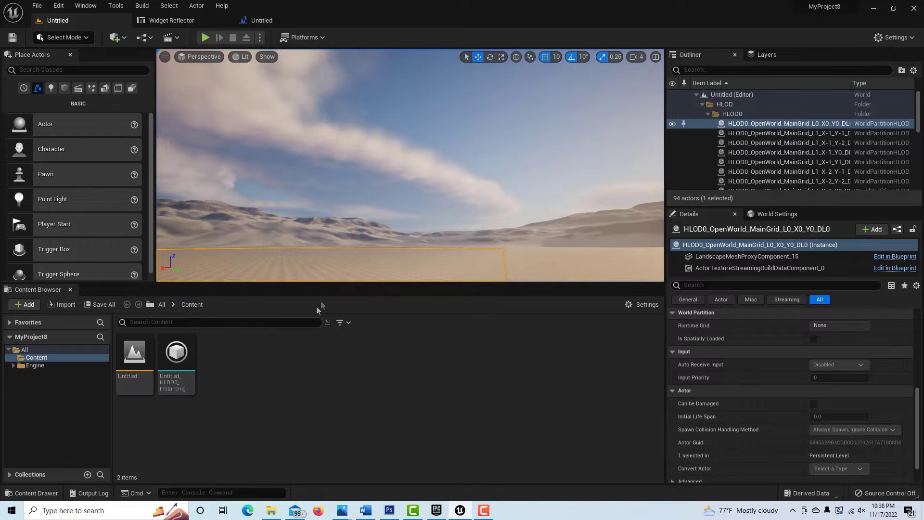
right_click(370, 389)
Create a User Widget based Widget Blueprint, NewWidgetBlueprint, and open it.
mouse_move(388, 376)
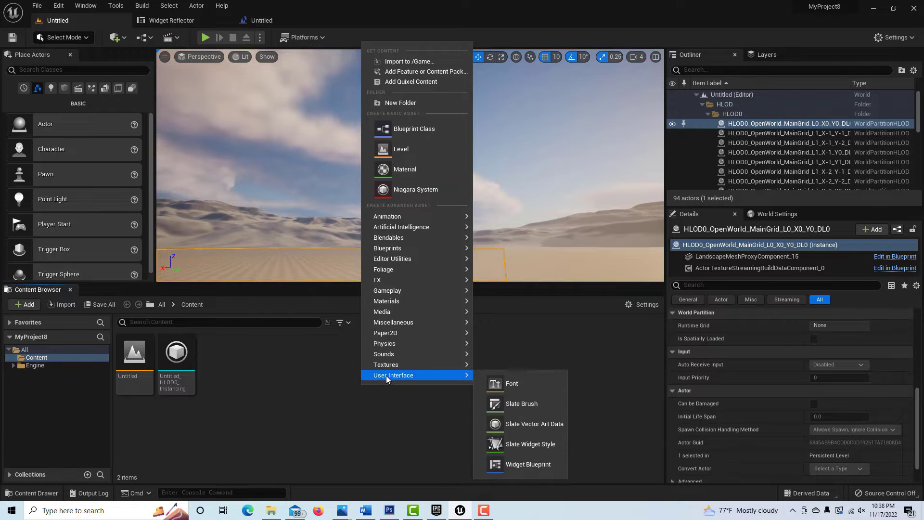
left_click(527, 464)
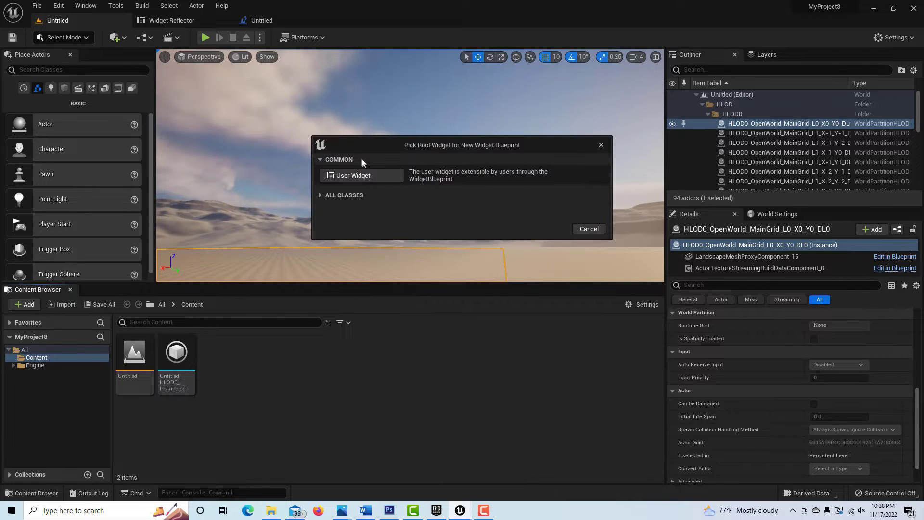
left_click(368, 176)
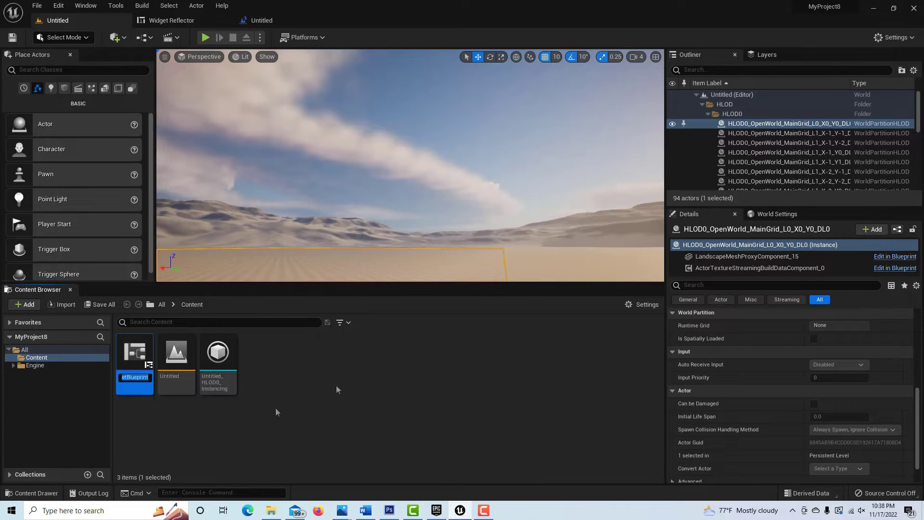
double_click(142, 359)
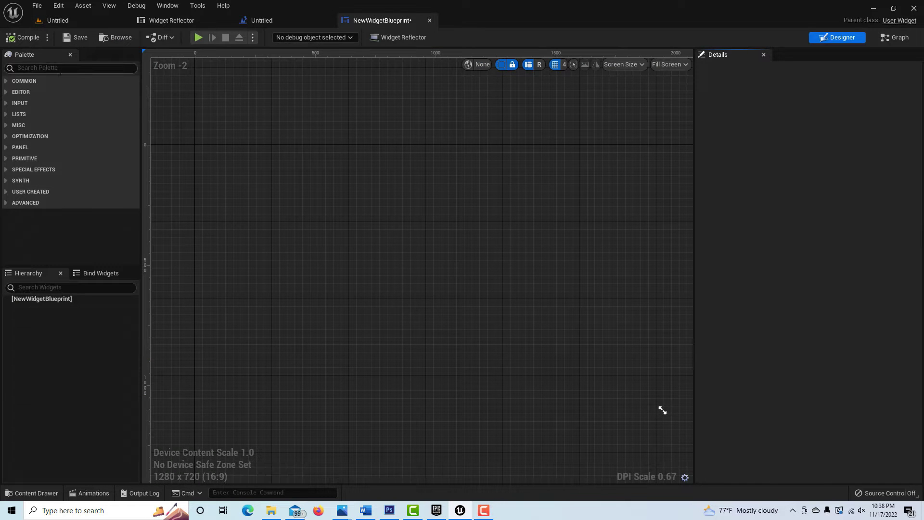
Place a Canvas Panel from the Palette into the widget layout.
type("canvas")
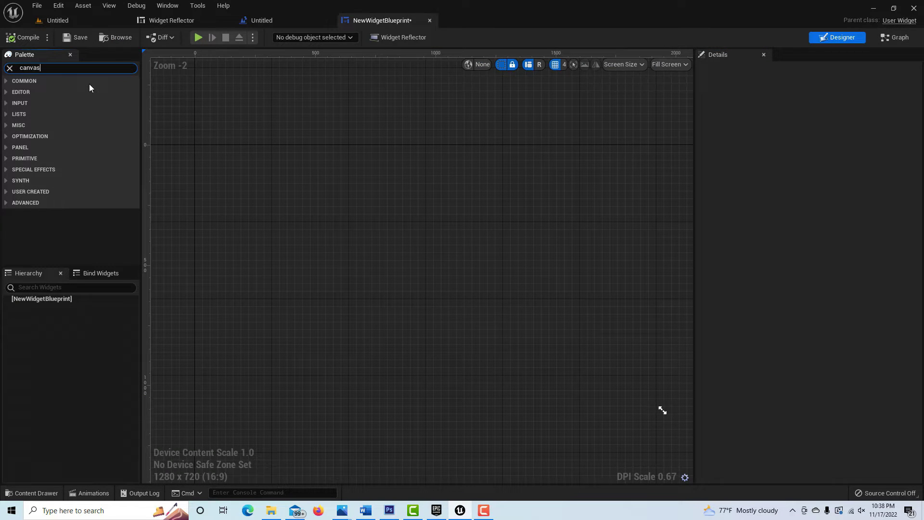
left_click(90, 92)
left_click_drag(90, 92, 252, 169)
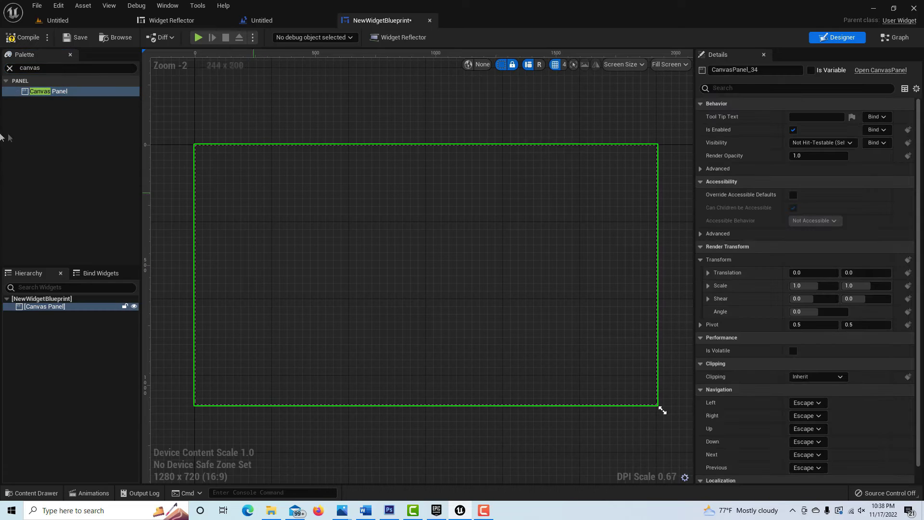
Drop a Text block from the Palette onto the canvas.
left_click(17, 69)
key("BackSpace")
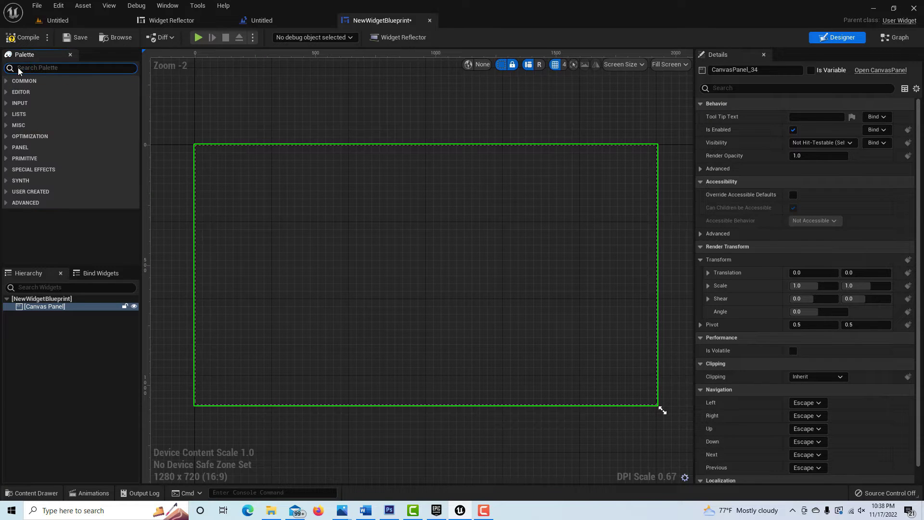
type("text")
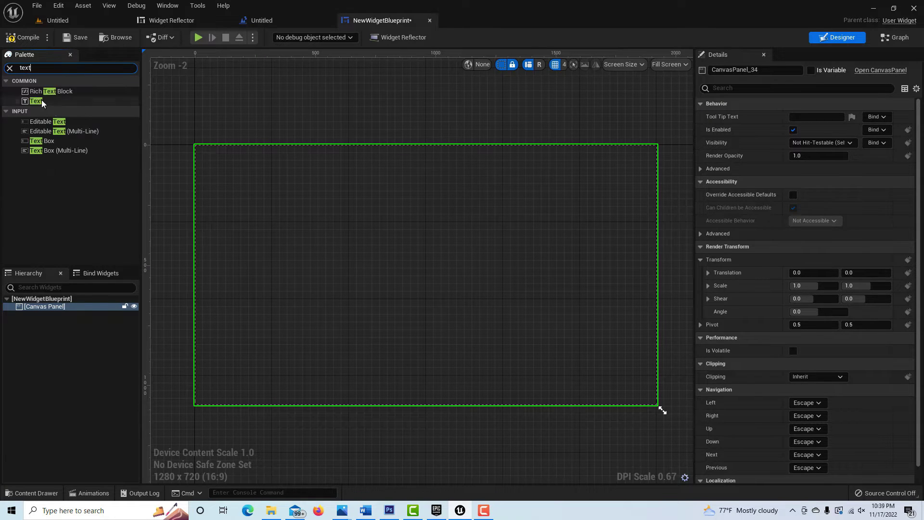
left_click_drag(36, 101, 362, 227)
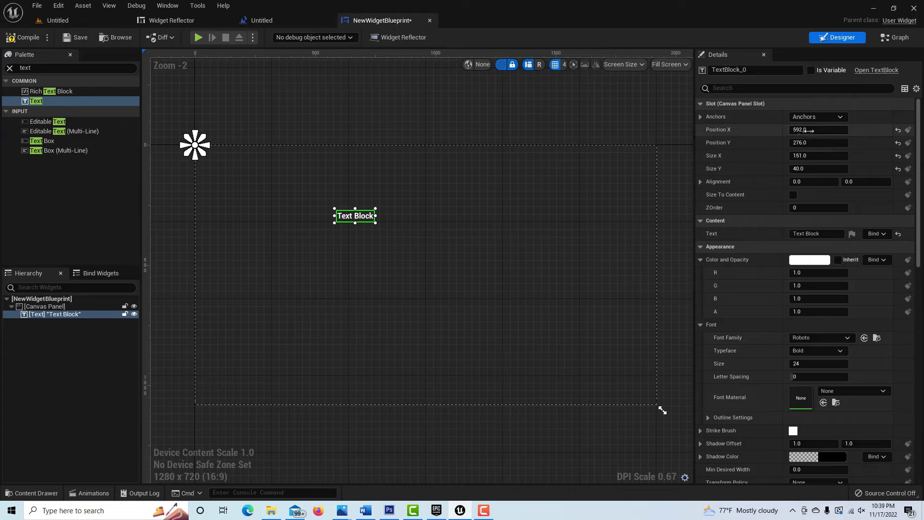
Anchor the text block to the canvas centre at position 0, 0 with size 151 by 40.
left_click(816, 118)
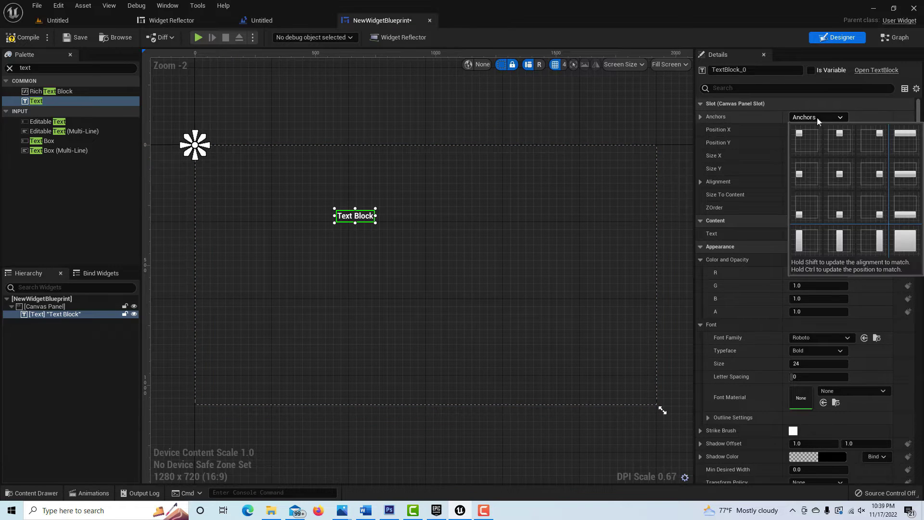
left_click(840, 177)
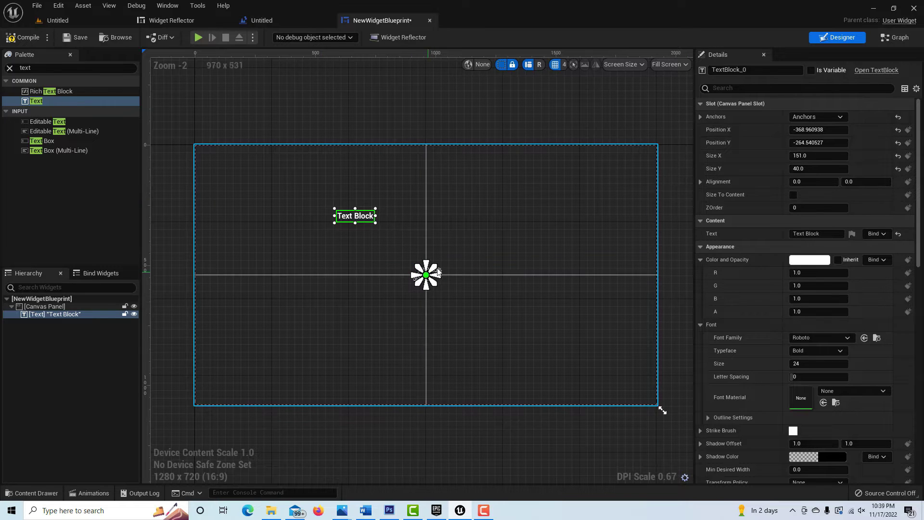
left_click(810, 128)
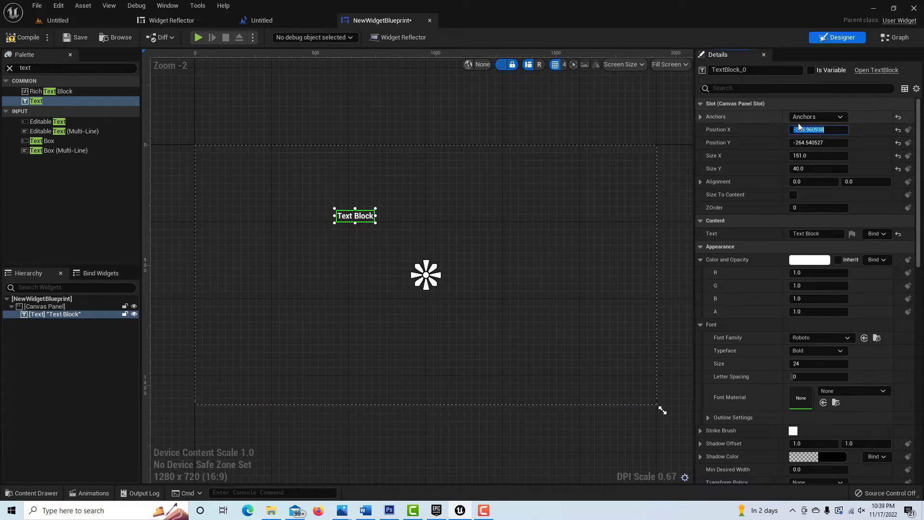
type("0")
key("Tab")
type("0")
key("Tab")
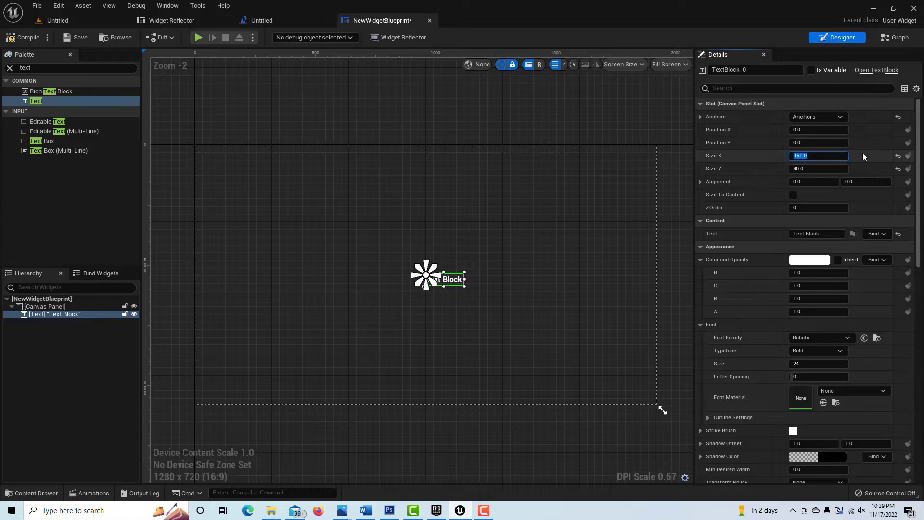
key("Return")
Set the text block's alignment to 0.5, 0.5 so it centres on its anchor.
left_click(809, 183)
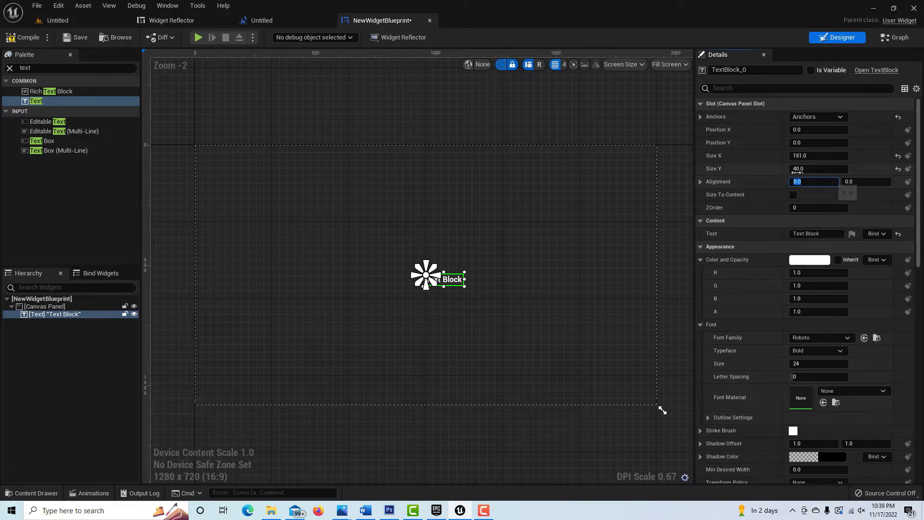
type("0.5")
key("Tab")
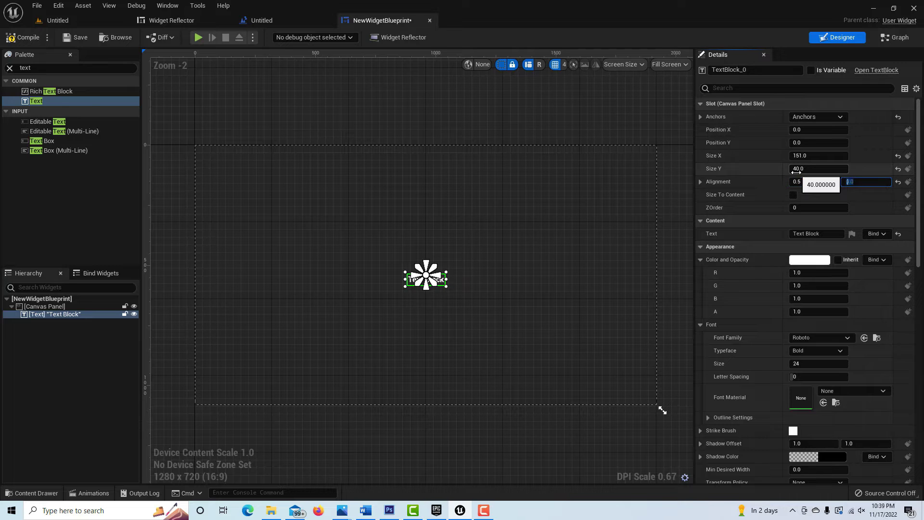
key("Return")
left_click(509, 253)
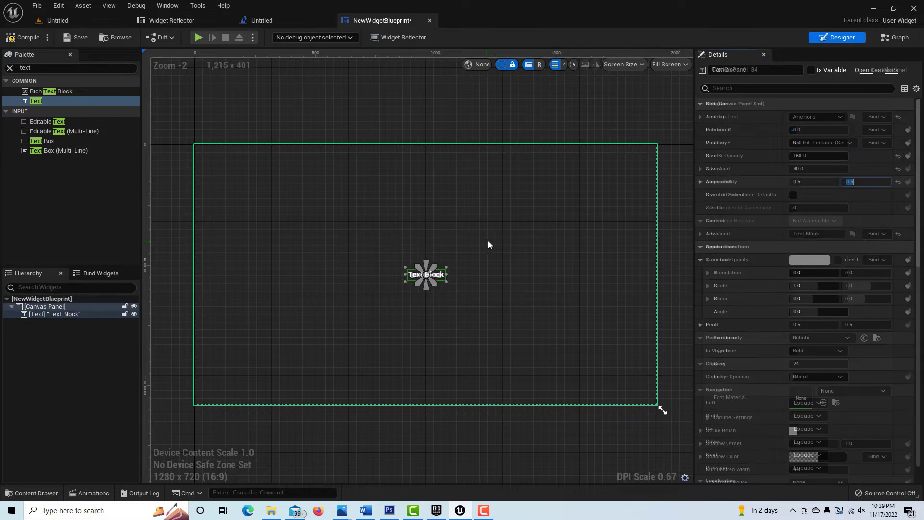
left_click(415, 274)
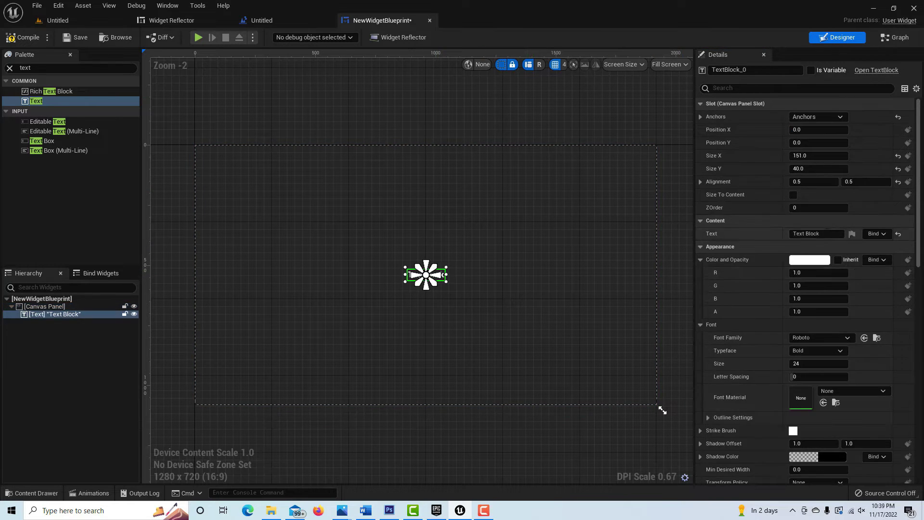
left_click(818, 234)
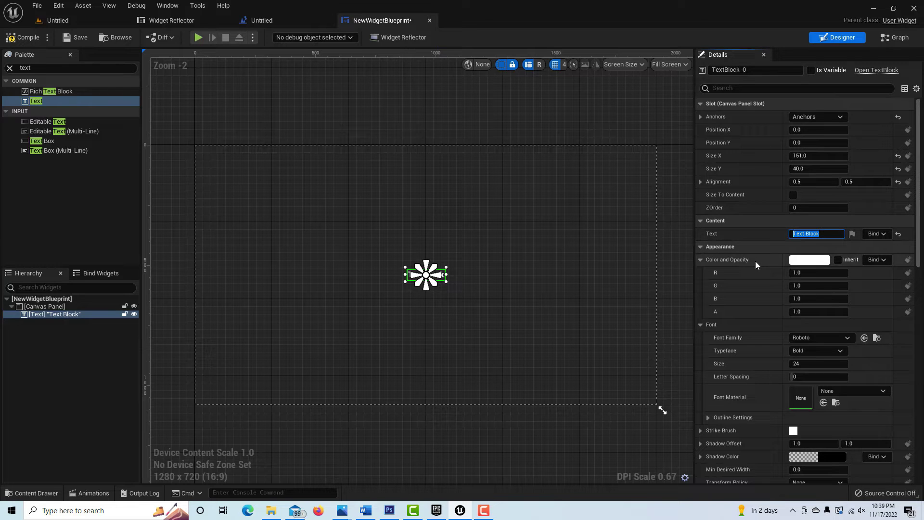
Change the text to 'Now this is some nice text!!', tick Size To Content, and set font size 64.
type("Now this is some nic")
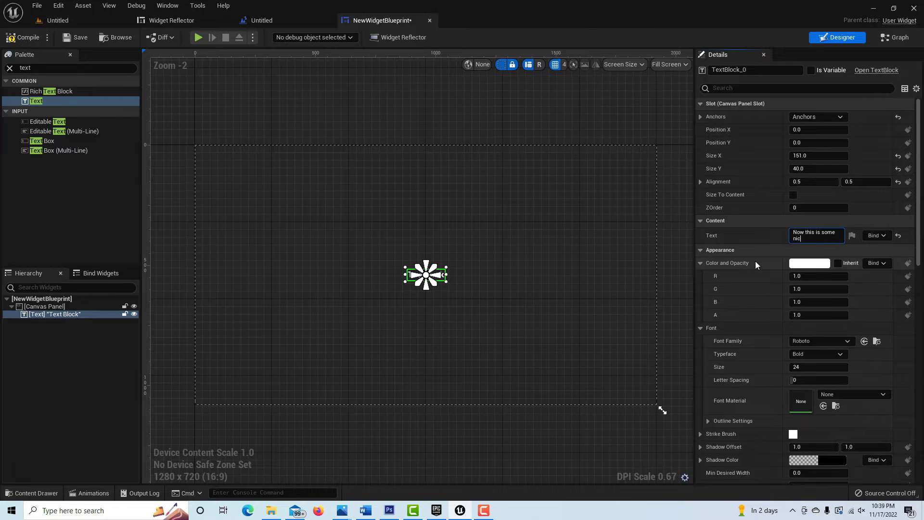
type("e text!!")
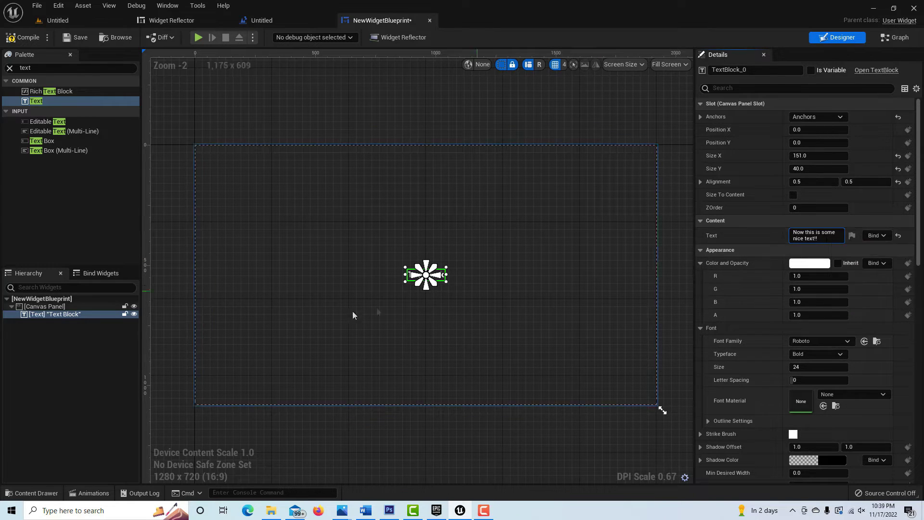
left_click(793, 195)
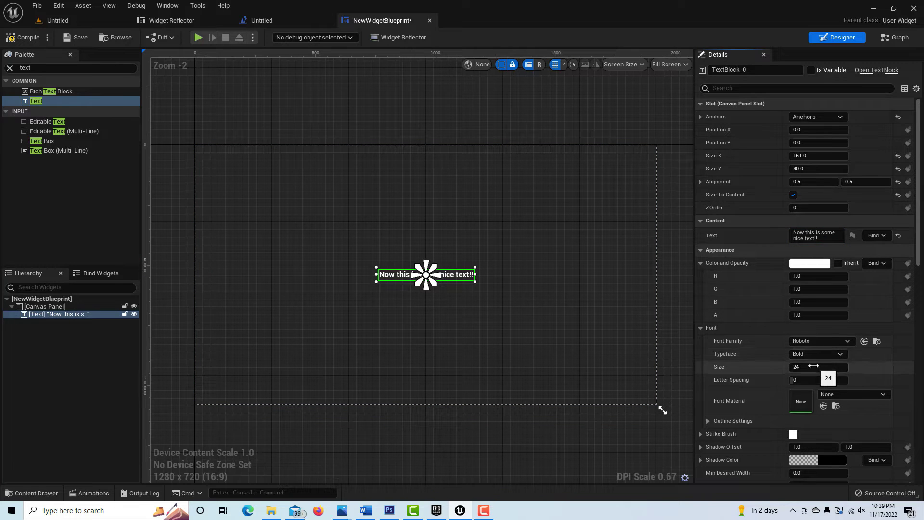
left_click(820, 368)
type("56")
key("Return")
type("64")
key("Return")
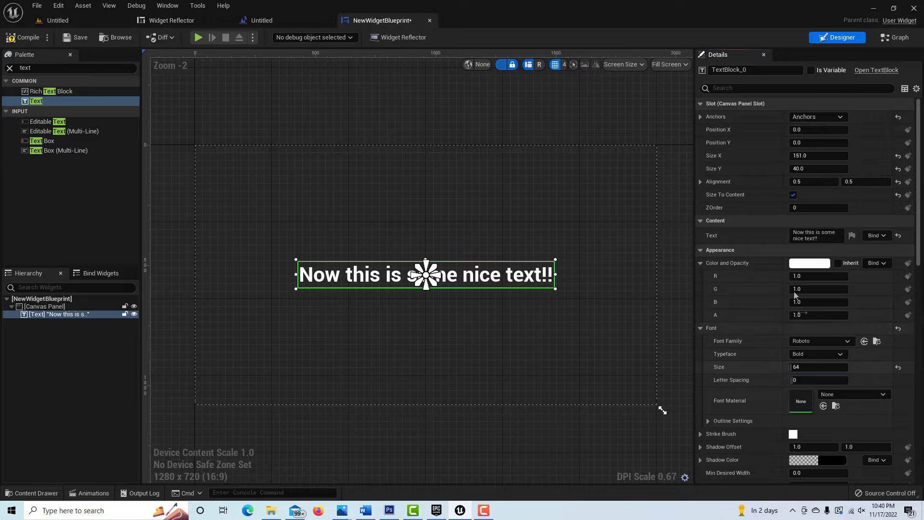
Set the text block's Color and Opacity to red.
left_click(808, 266)
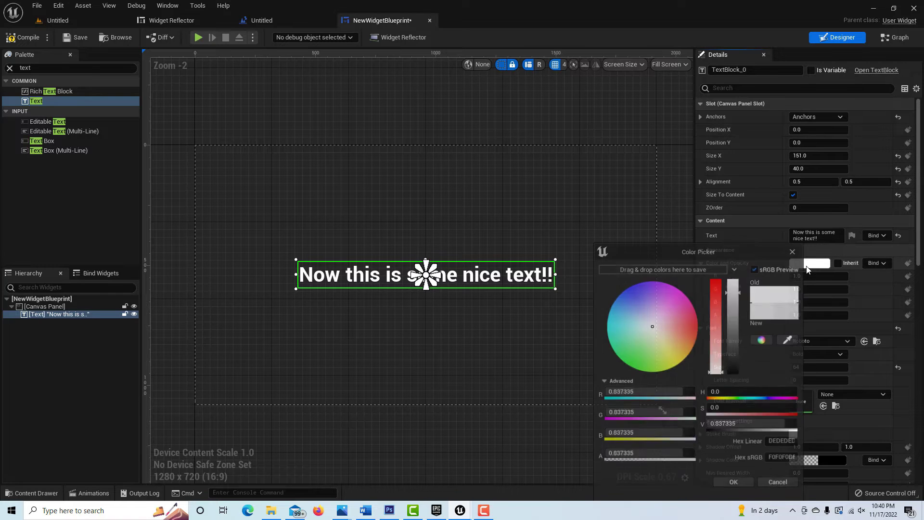
left_click(694, 324)
left_click(735, 484)
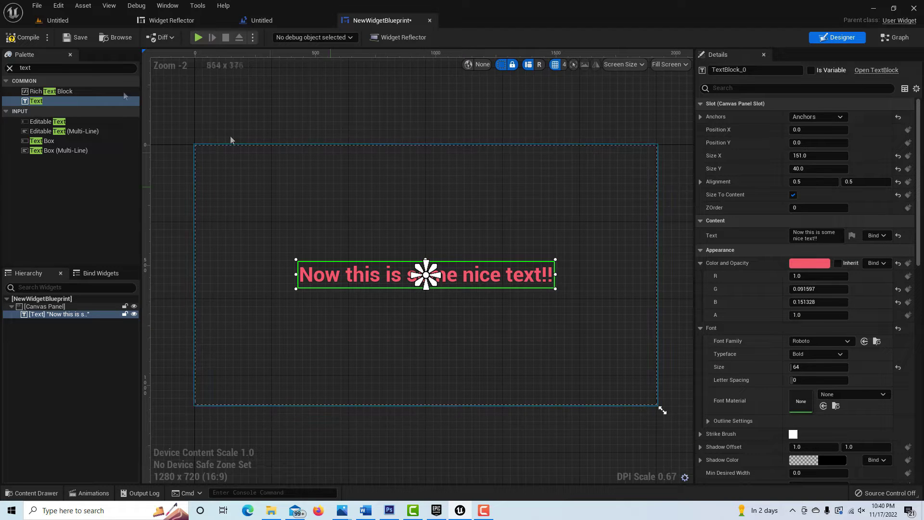
Compile and save NewWidgetBlueprint, then return to the level editor.
left_click(30, 37)
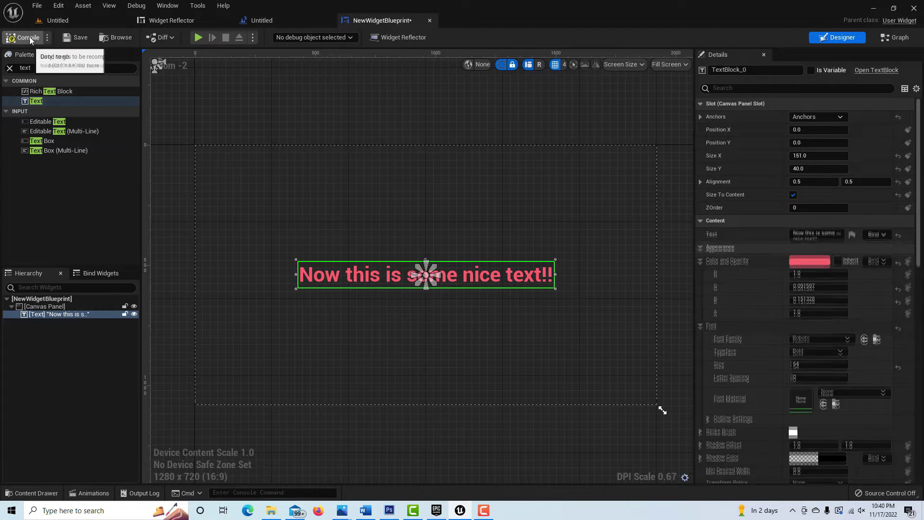
left_click(76, 39)
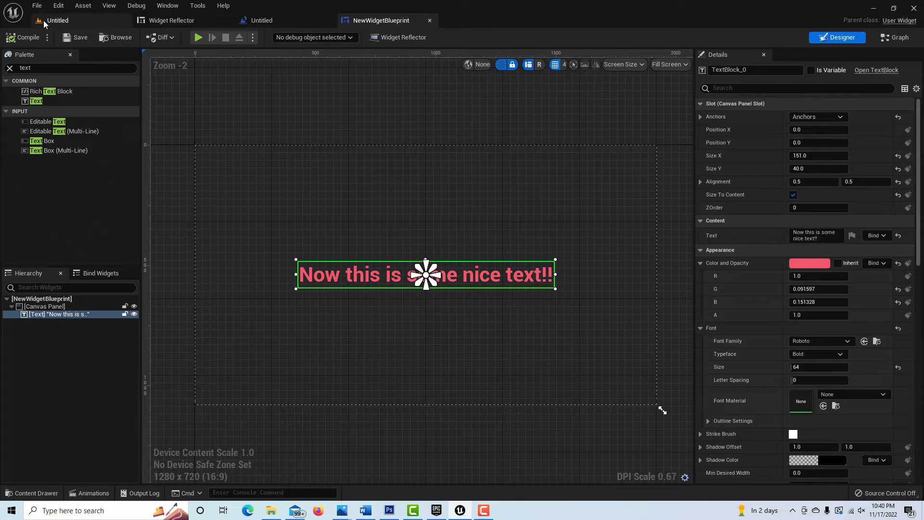
left_click(58, 20)
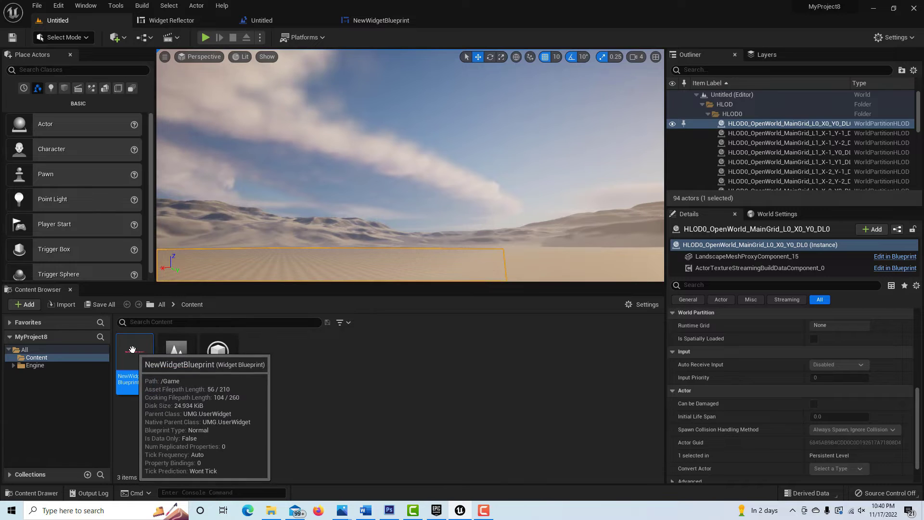
mouse_move(132, 352)
left_mouse_down()
mouse_move(232, 240)
mouse_move(120, 349)
mouse_move(278, 237)
mouse_move(126, 373)
mouse_move(122, 361)
left_mouse_up()
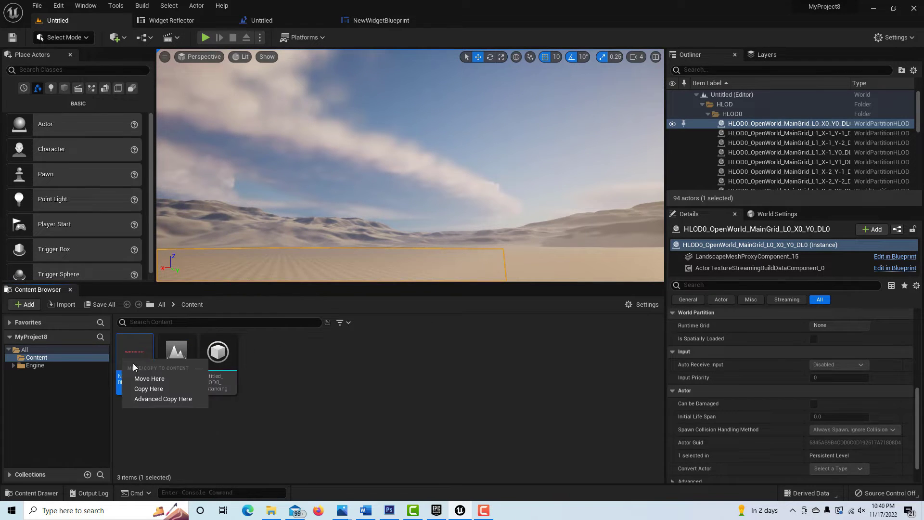
Open the Level Blueprint from the Blueprints toolbar menu.
left_click(192, 426)
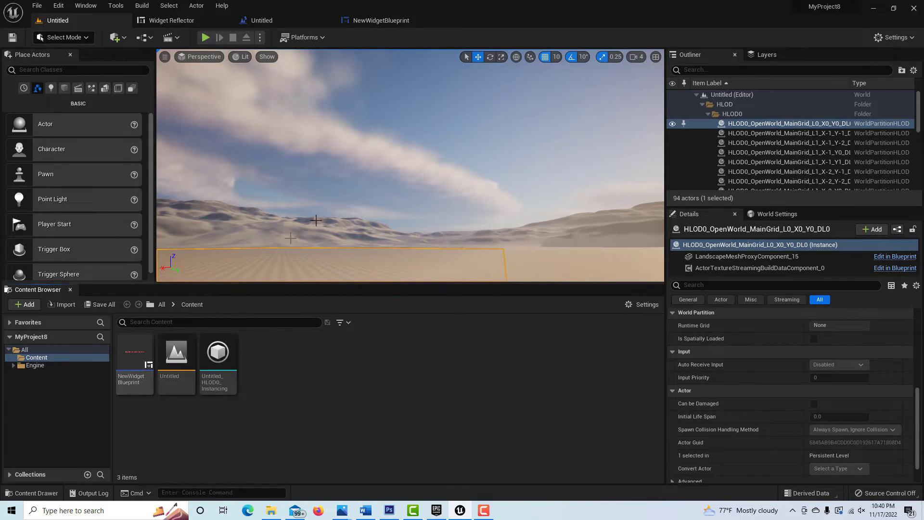
left_click(150, 39)
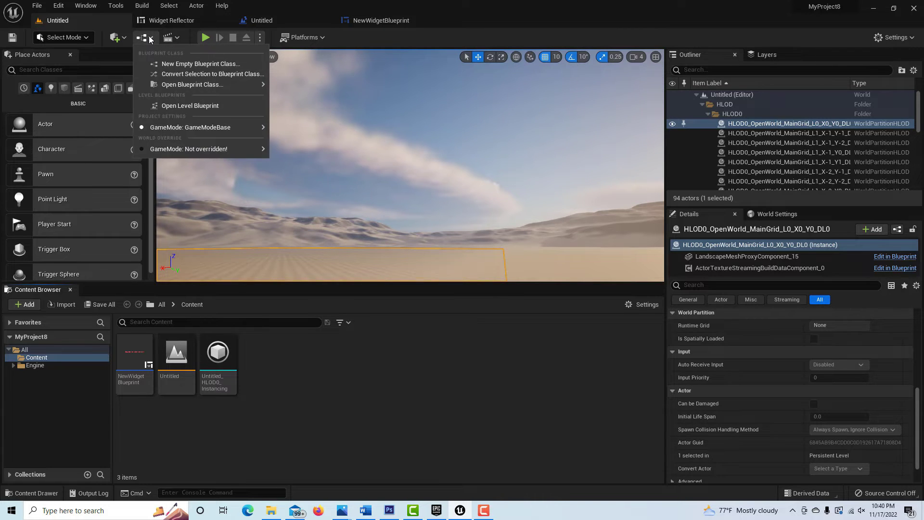
left_click(187, 106)
Delete the old Print String node and move the key 1 event right.
left_click_drag(281, 162, 426, 286)
key("Delete")
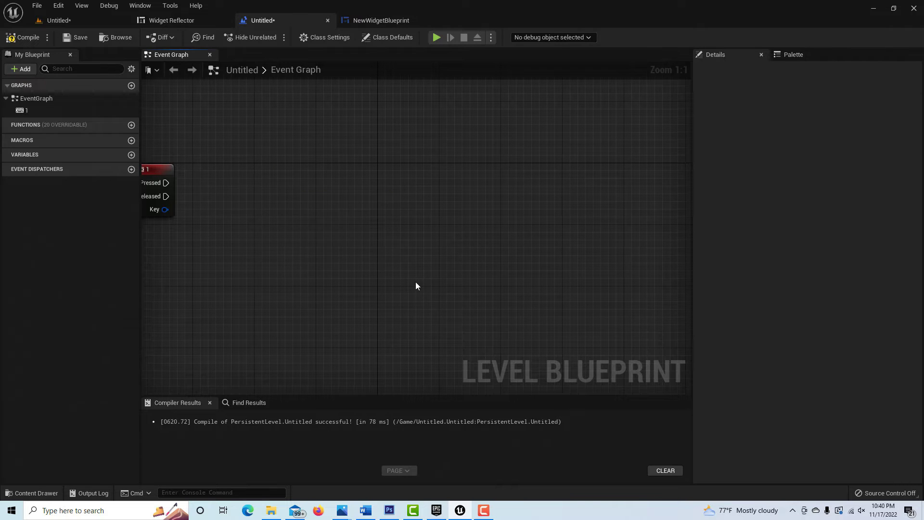
scroll(279, 188, "down", 2)
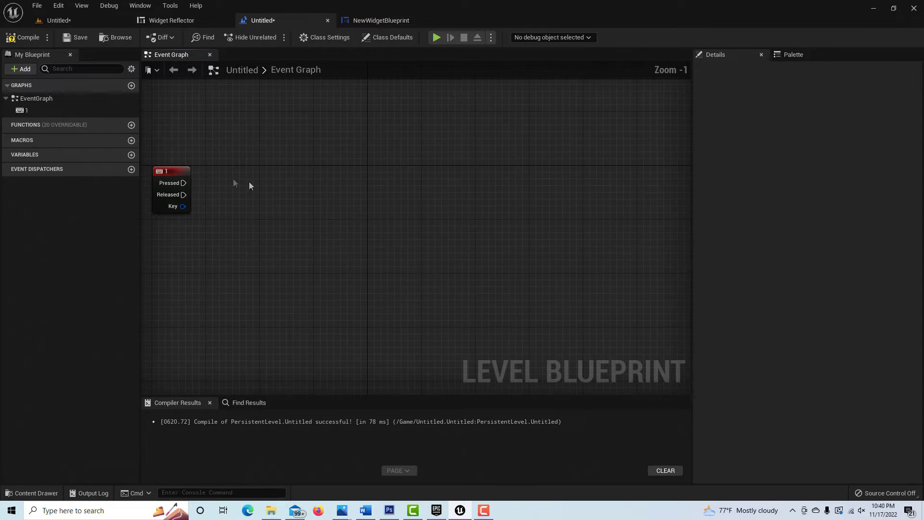
left_click_drag(178, 172, 298, 186)
scroll(284, 202, "up", 1)
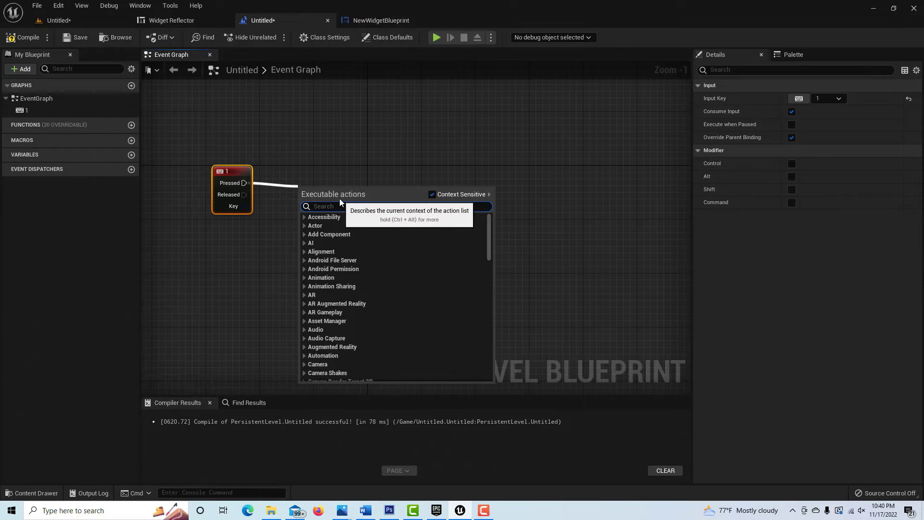
Add a Create Widget node after Pressed with class NewWidgetBlueprint.
type("create wid")
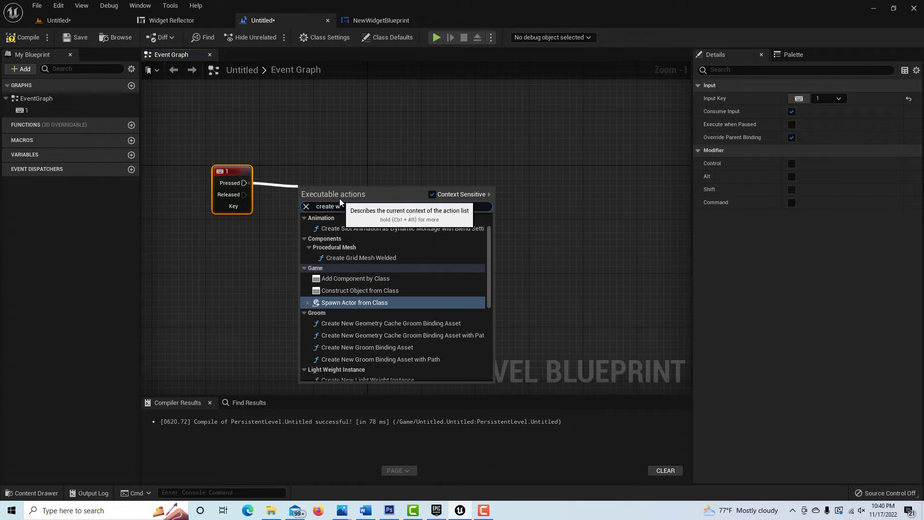
left_click(337, 228)
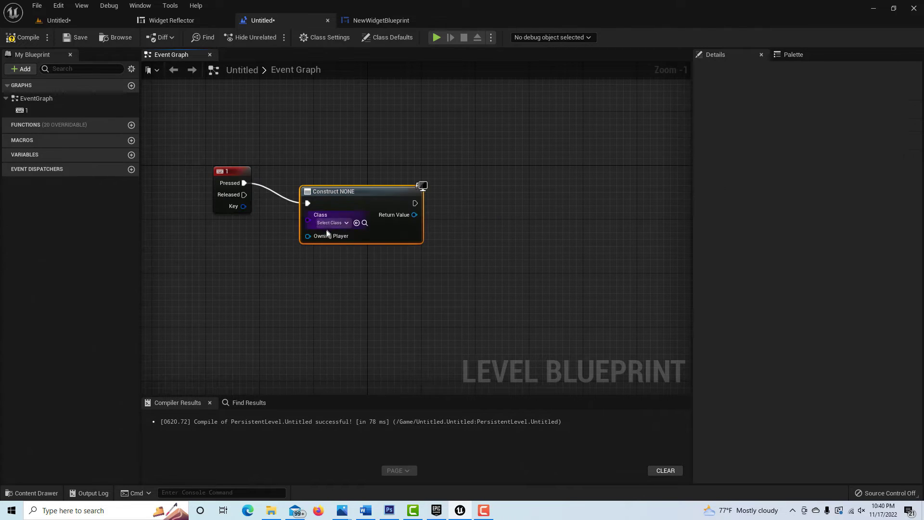
left_click(346, 224)
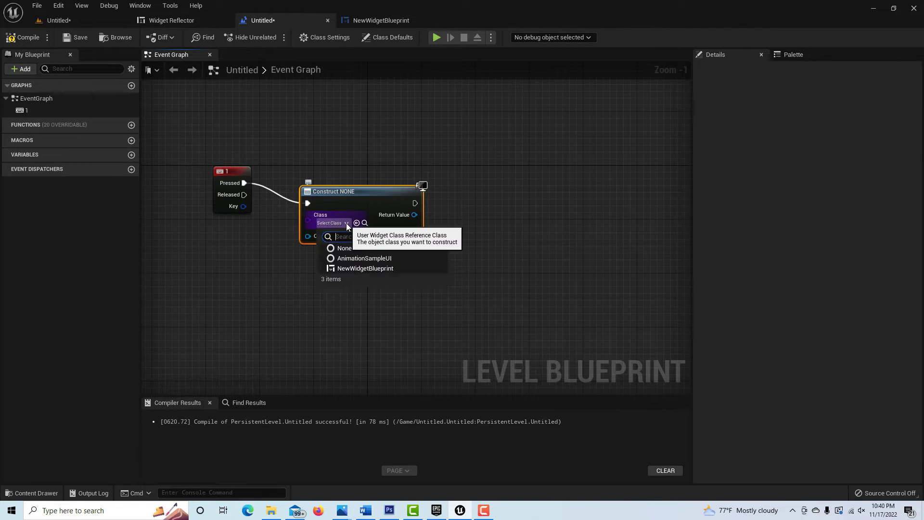
left_click(361, 269)
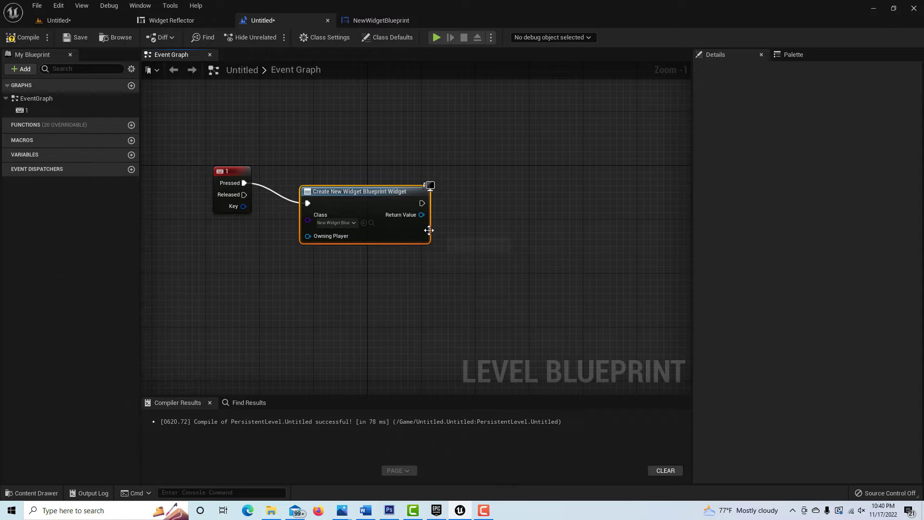
Chain an Add to Viewport node fed by the widget's Return Value, and compile.
left_click_drag(422, 202, 509, 216)
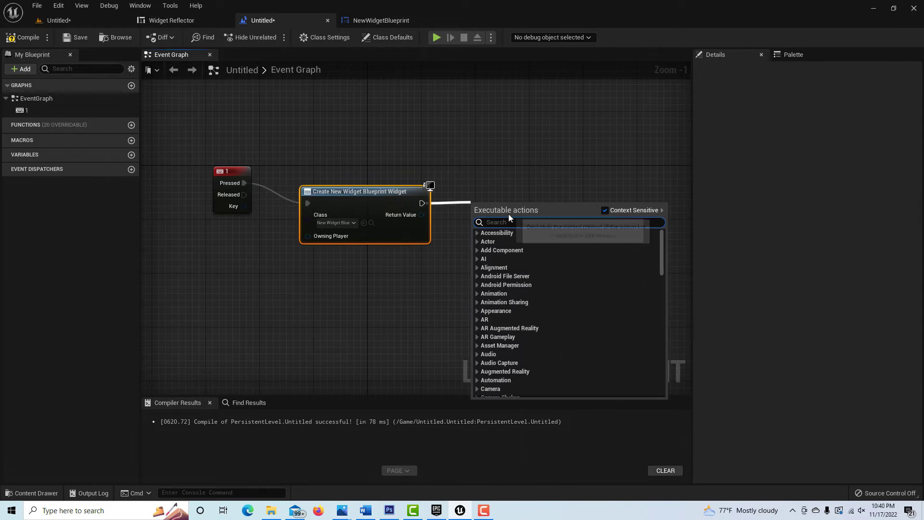
type("add")
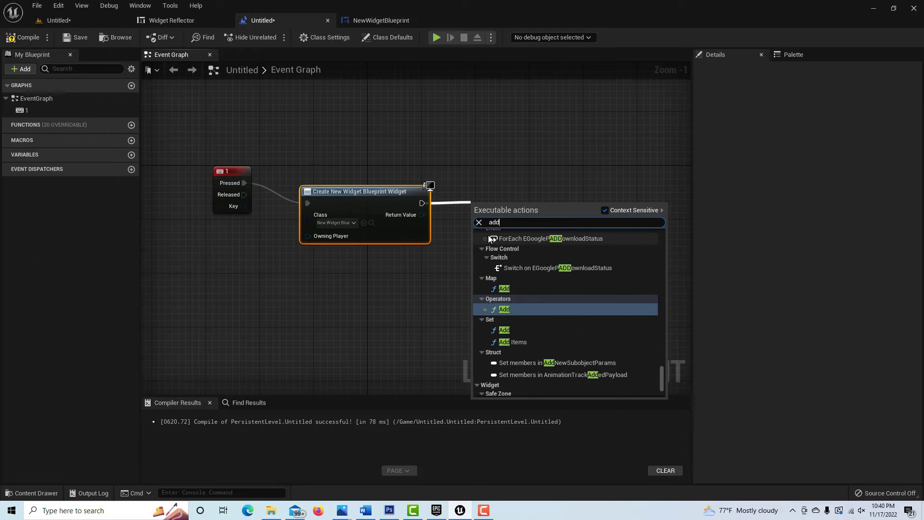
type(" to view")
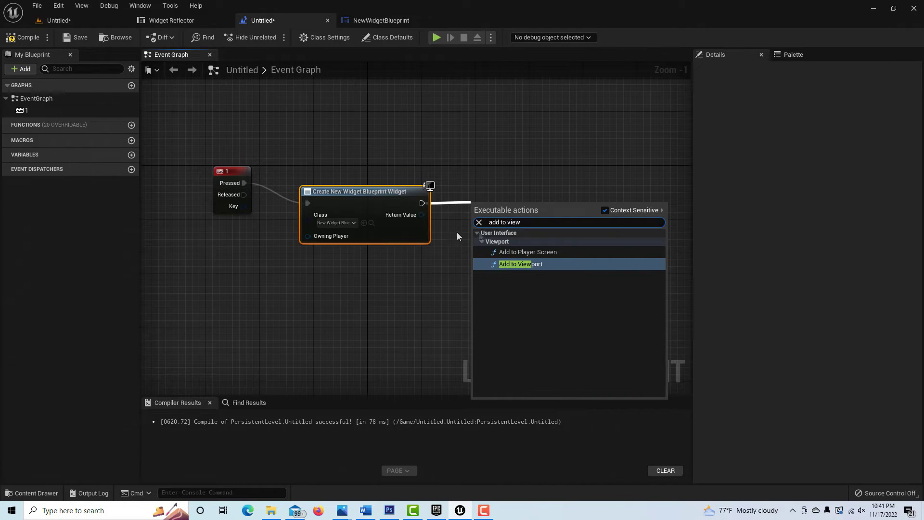
left_click(524, 264)
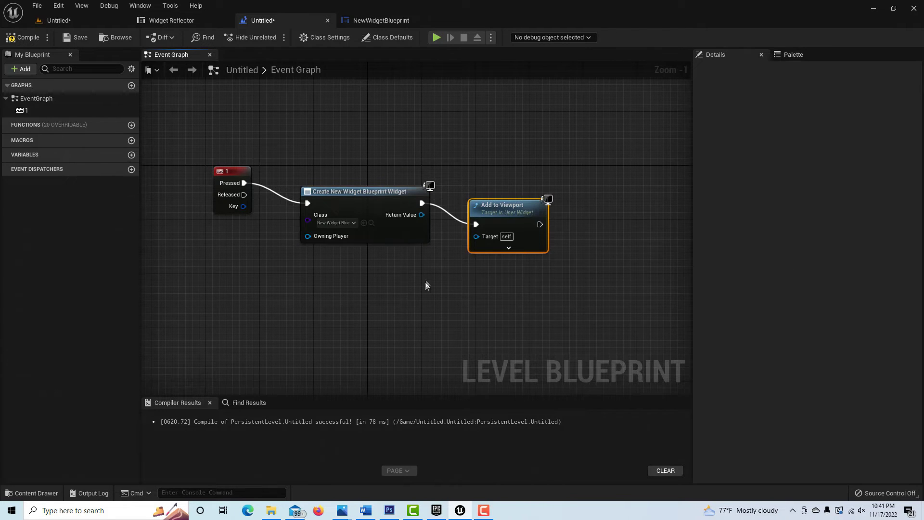
left_click_drag(421, 215, 476, 238)
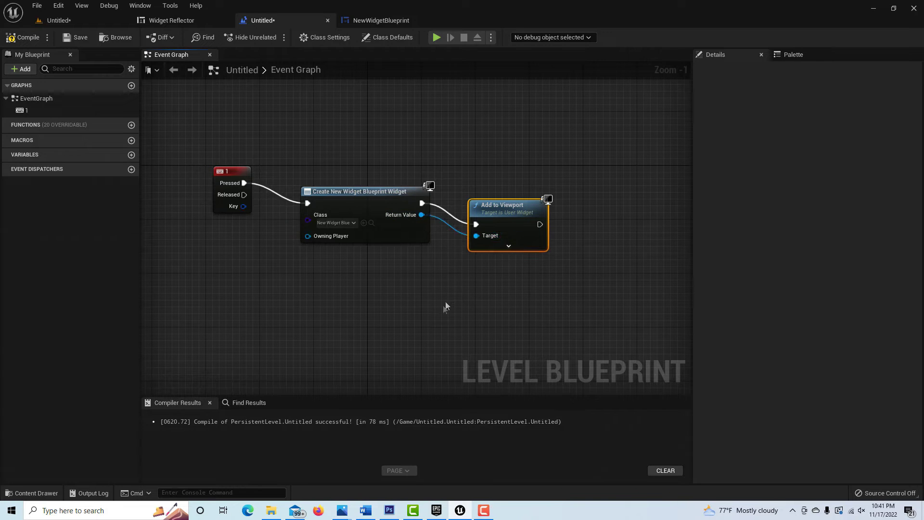
left_click(22, 37)
Play the level, press 1 to show the red 'Now this is some nice text!!' widget, then stop.
left_click(82, 22)
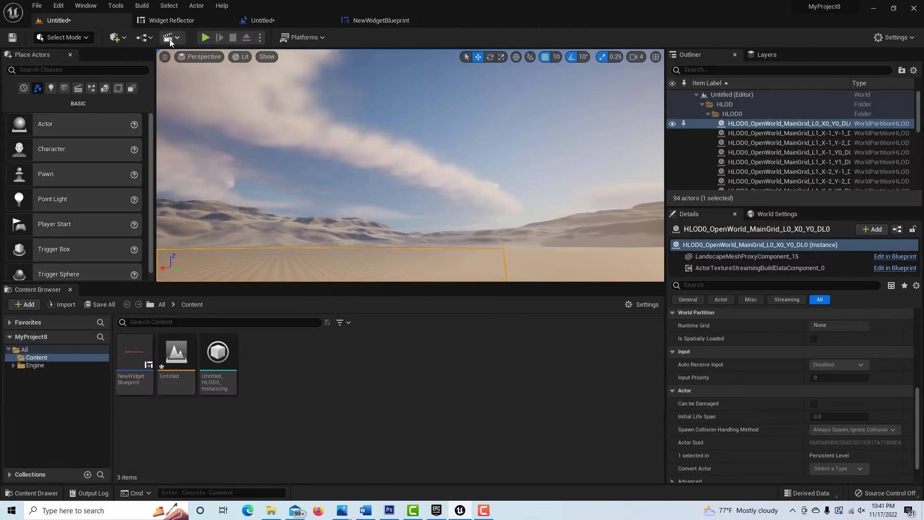
left_click(206, 37)
left_click(417, 201)
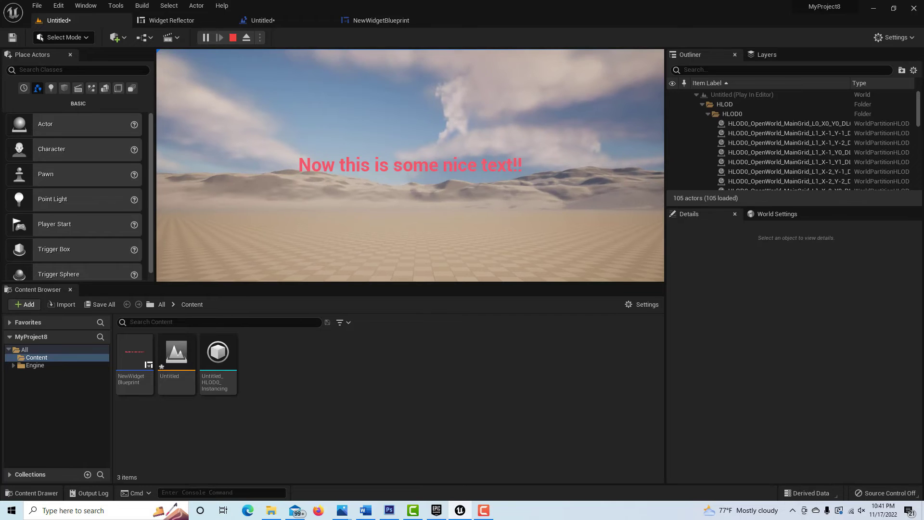
key("Escape")
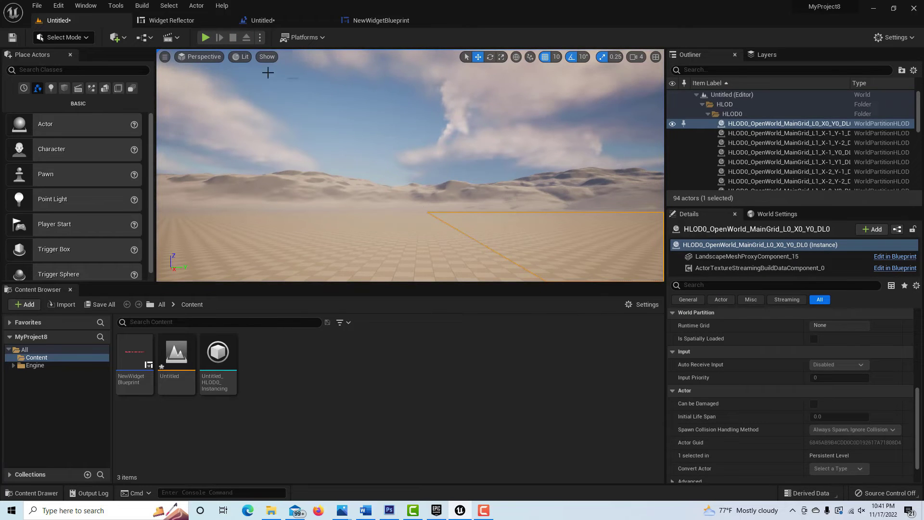
left_click(150, 37)
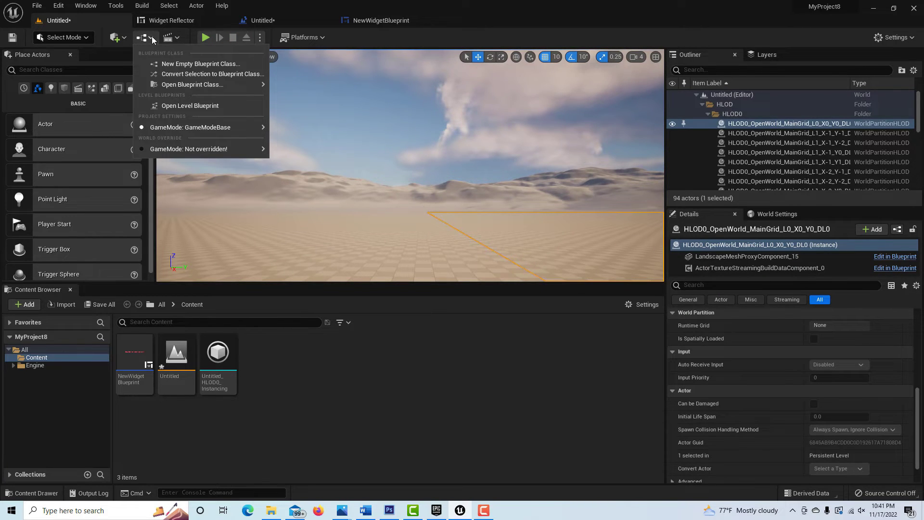
In the level blueprint, add a 5-second Delay after Add to Viewport.
left_click(200, 106)
scroll(602, 255, "up", 1)
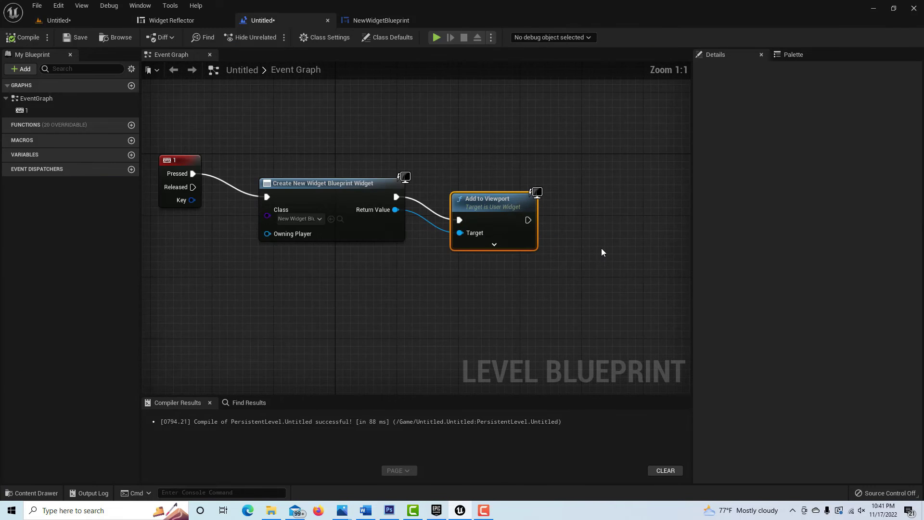
right_click_drag(601, 248, 381, 227)
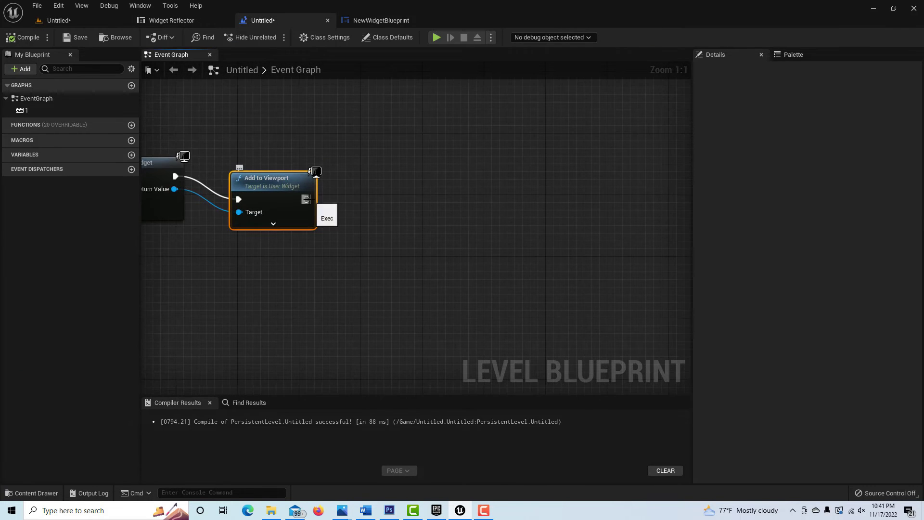
left_click_drag(307, 199, 367, 199)
type("de")
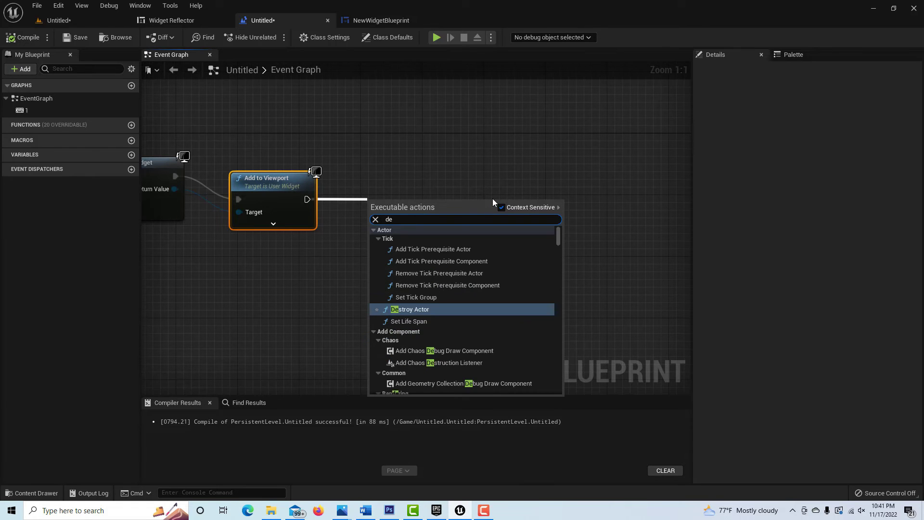
type("lay")
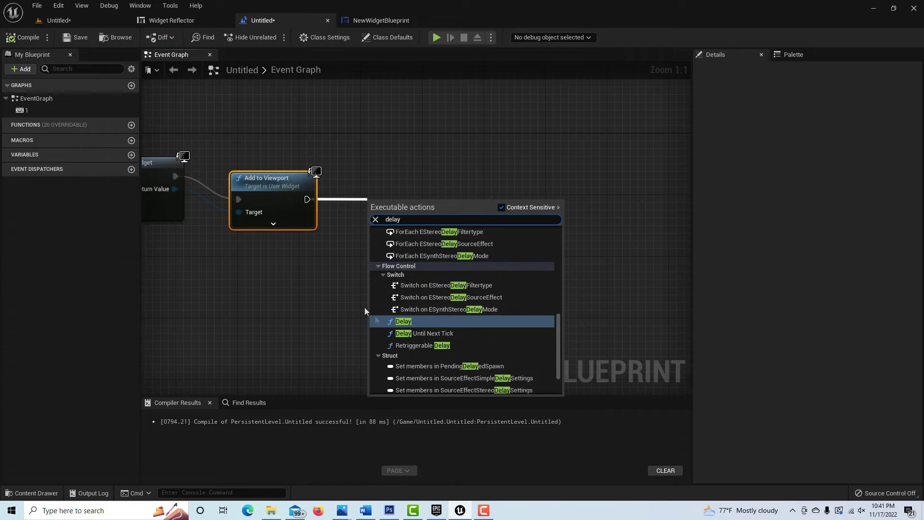
left_click(417, 320)
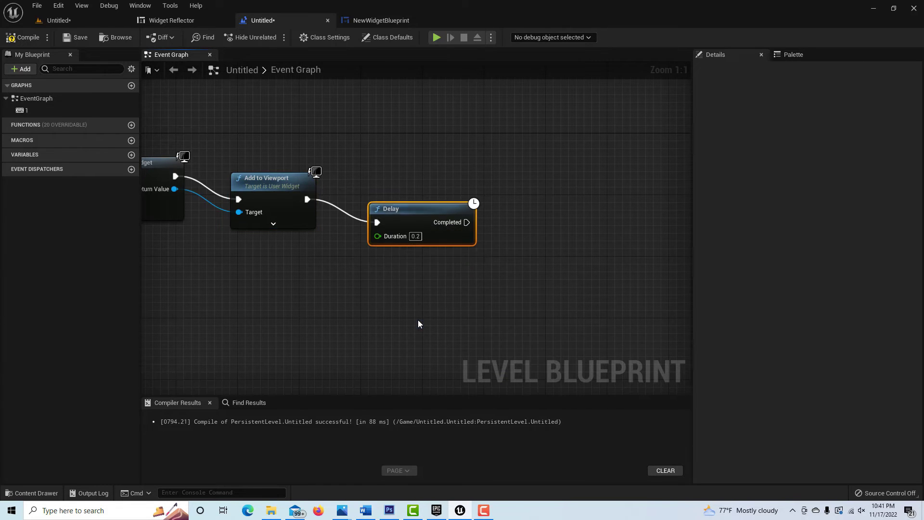
left_click(415, 236)
type("5")
key("Return")
Add a Remove from Parent node targeting the created widget's Return Value.
scroll(566, 259, "down", 1)
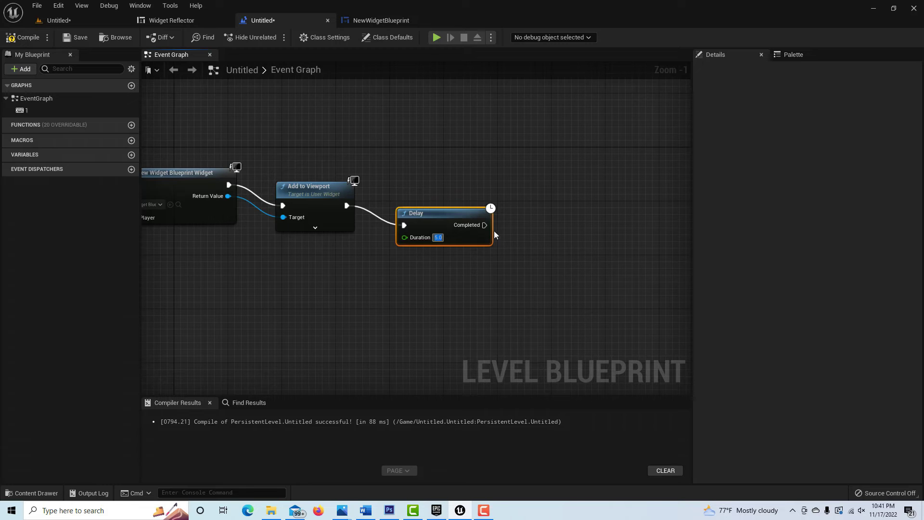
left_click_drag(485, 225, 522, 232)
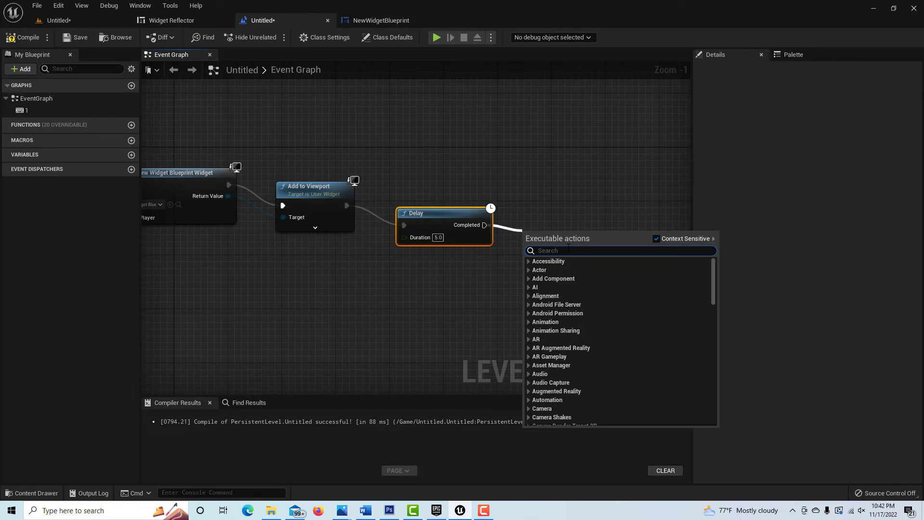
type("remove f")
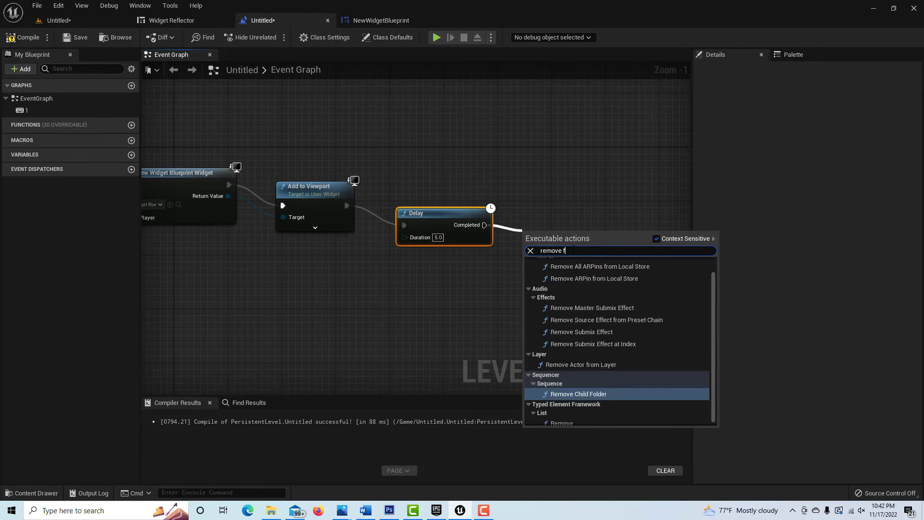
type("rom p")
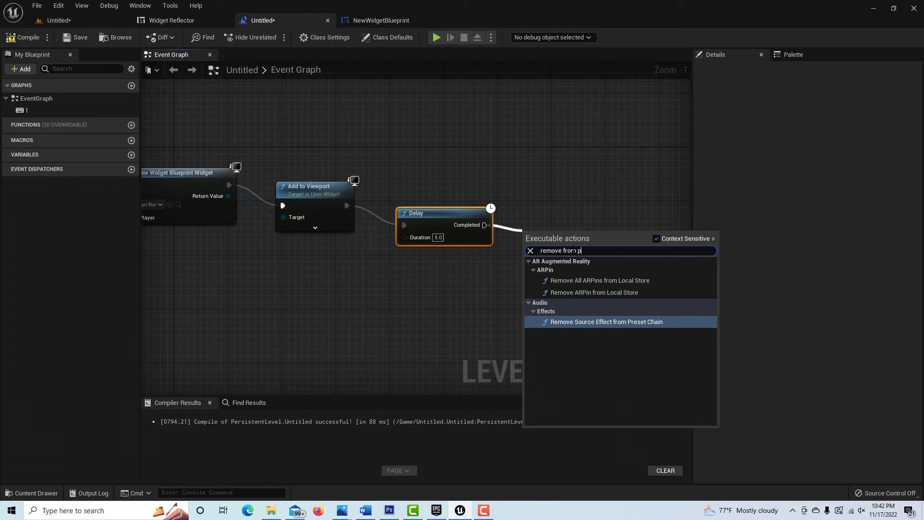
key("BackSpace")
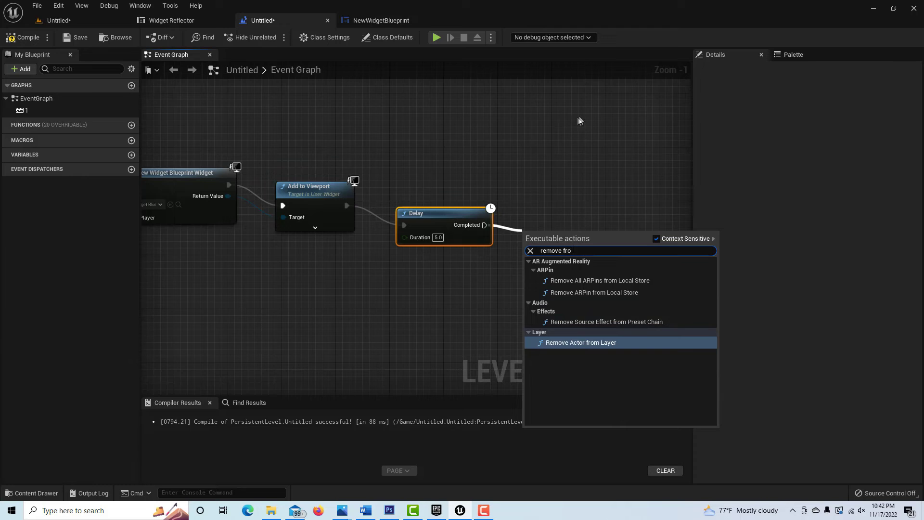
left_click(578, 204)
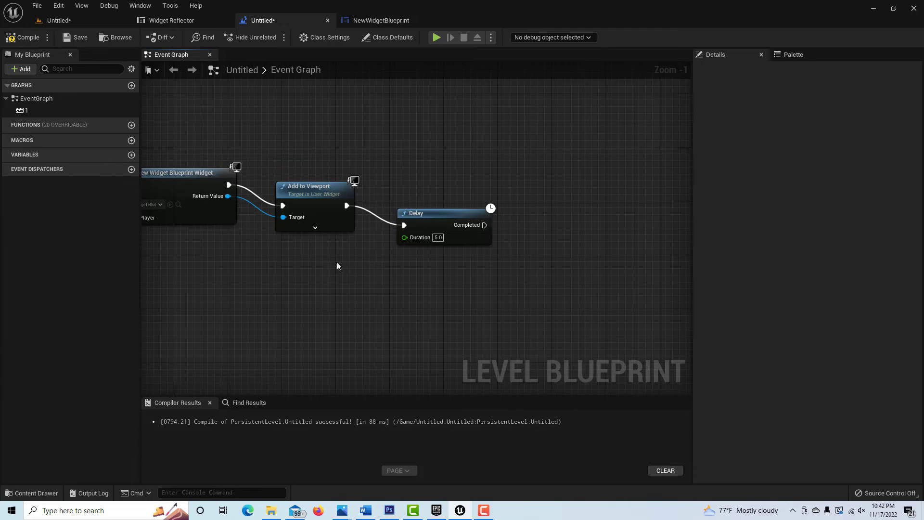
left_click_drag(228, 196, 379, 315)
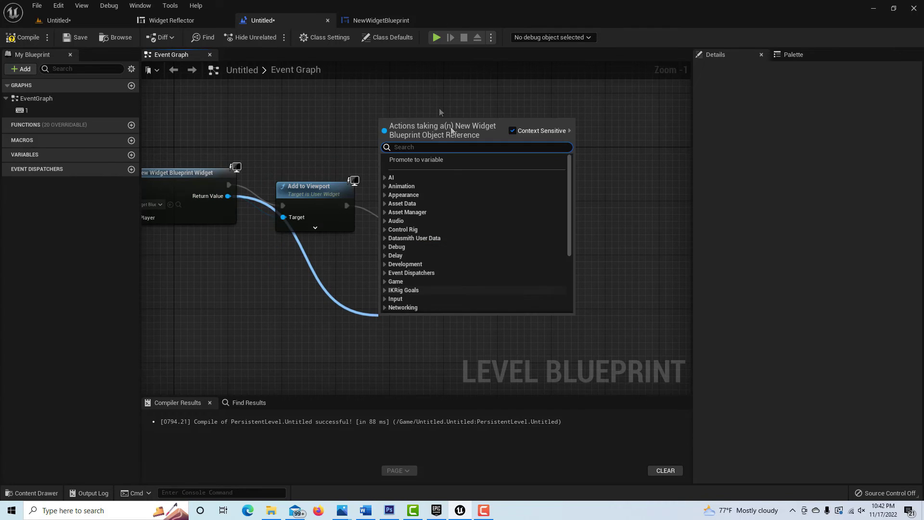
type("remove")
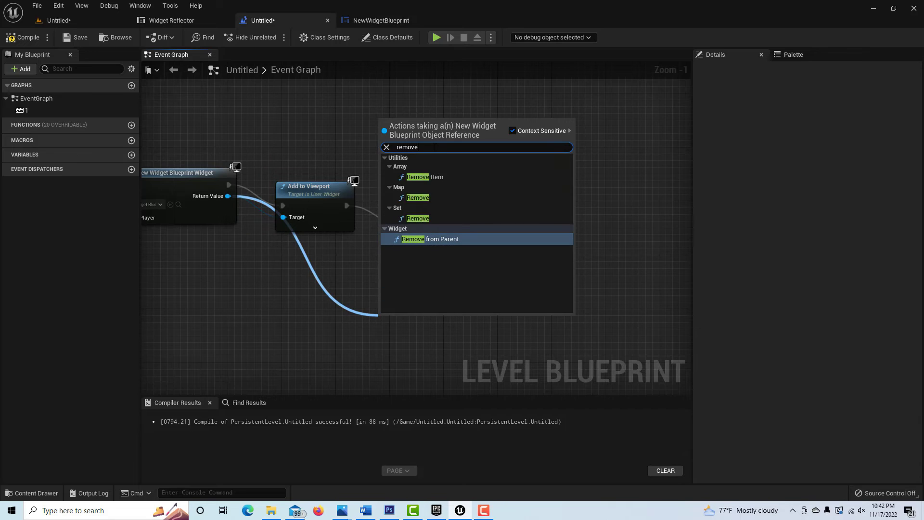
left_click(492, 239)
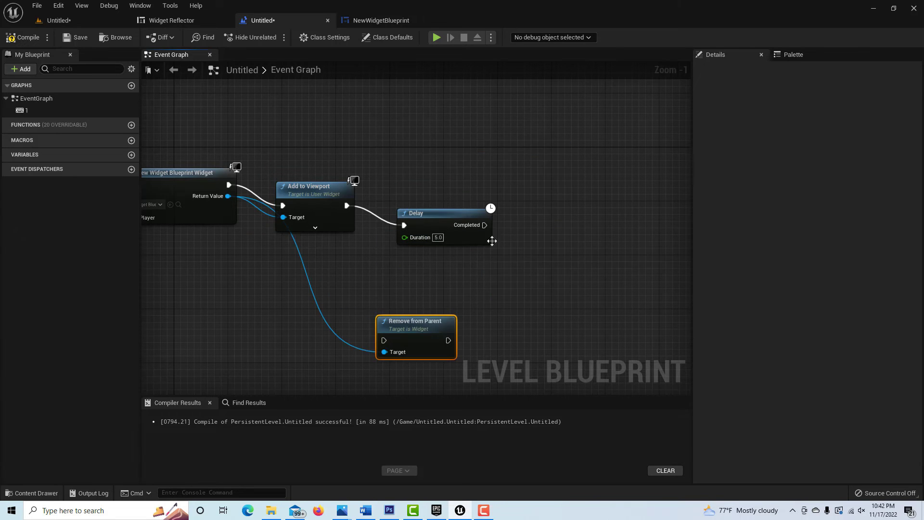
Run Remove from Parent when the Delay completes, and compile.
left_click_drag(425, 323, 591, 247)
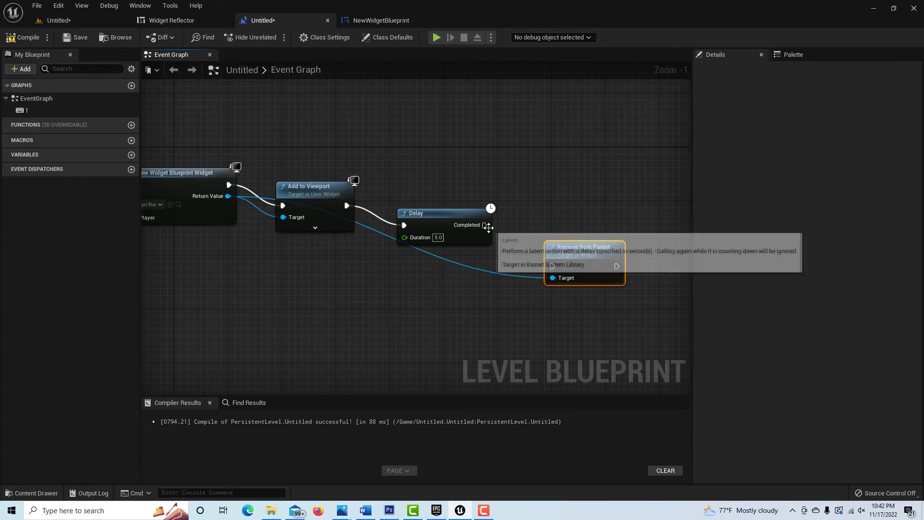
left_click_drag(484, 225, 552, 267)
left_click(26, 39)
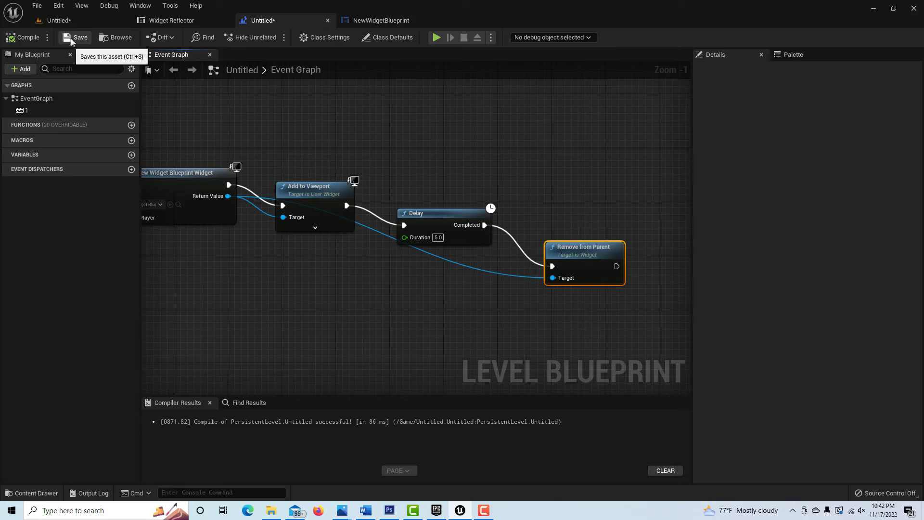
Play-test the Untitled level so key 1 shows the red widget text, then release input.
left_click(72, 24)
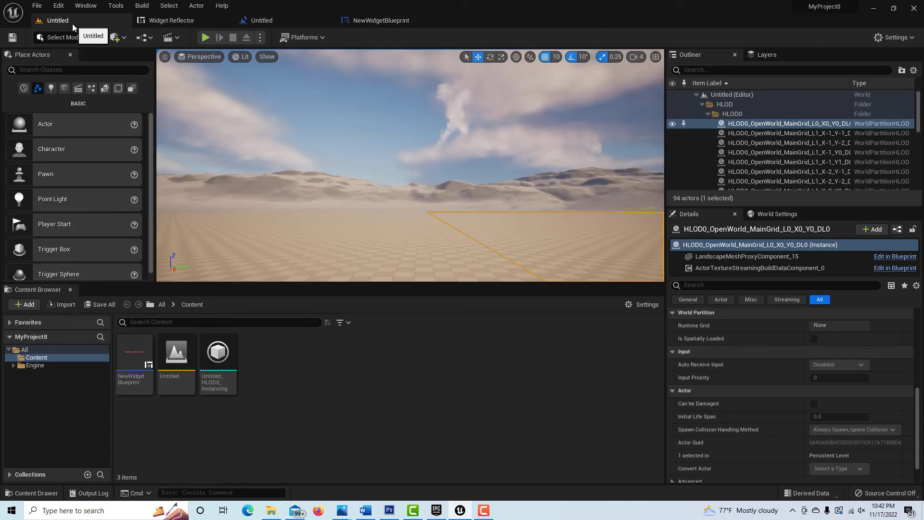
left_click(205, 37)
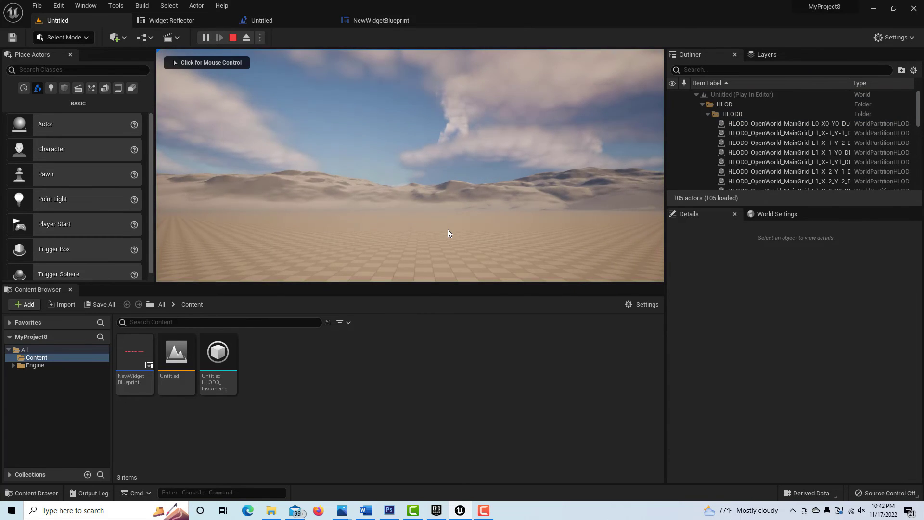
left_click(446, 230)
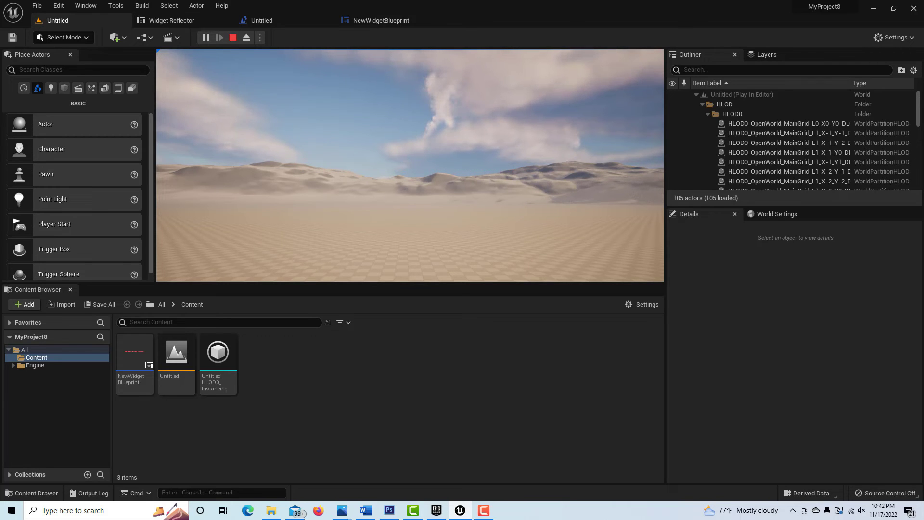
key("shift+F1")
Stop play and reopen the Level Blueprint, framing the key 1 chain through Delay and Remove from Parent.
key("Escape")
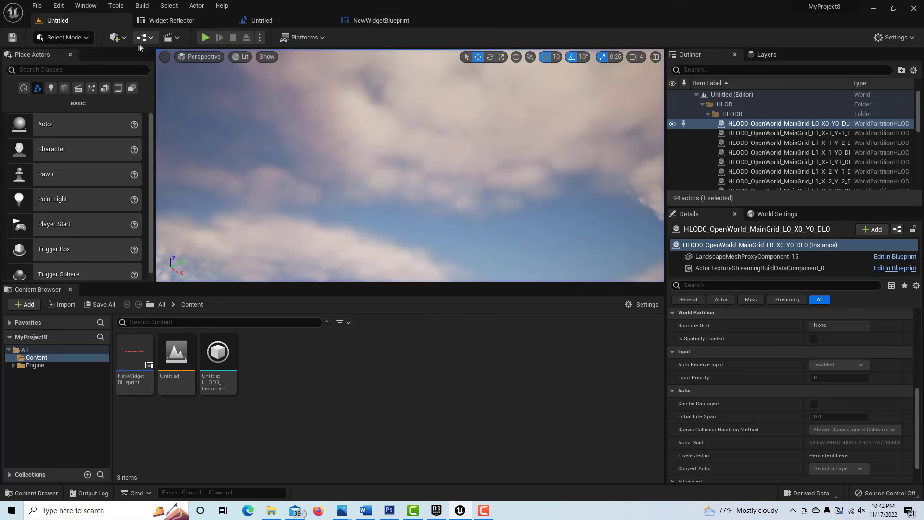
left_click(143, 38)
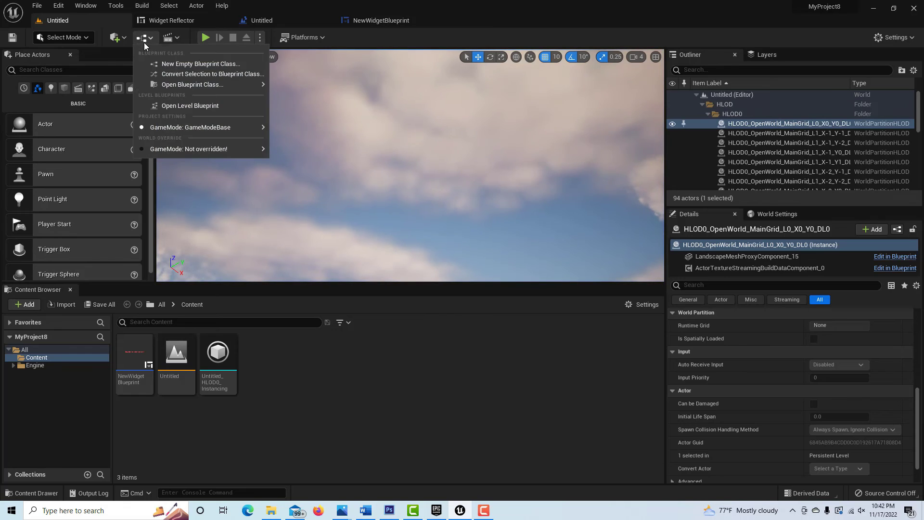
left_click(188, 106)
scroll(456, 190, "down", 4)
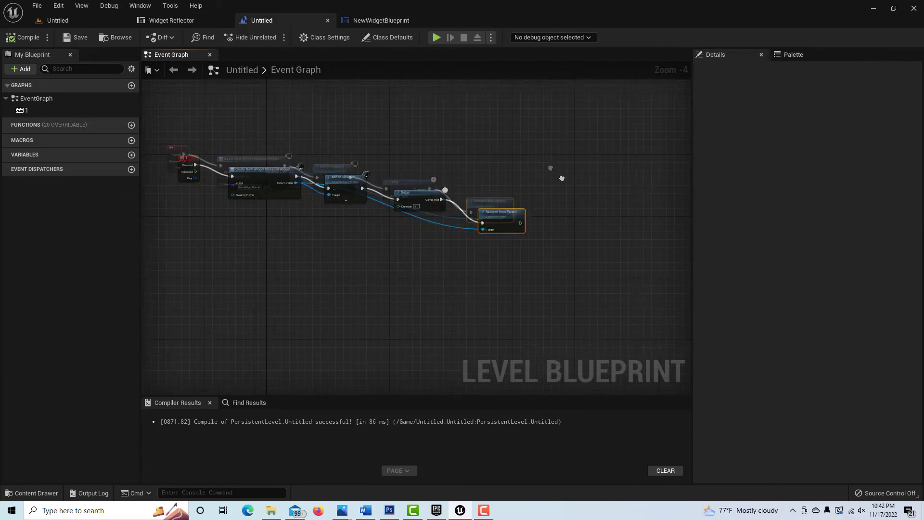
right_click_drag(561, 178, 592, 194)
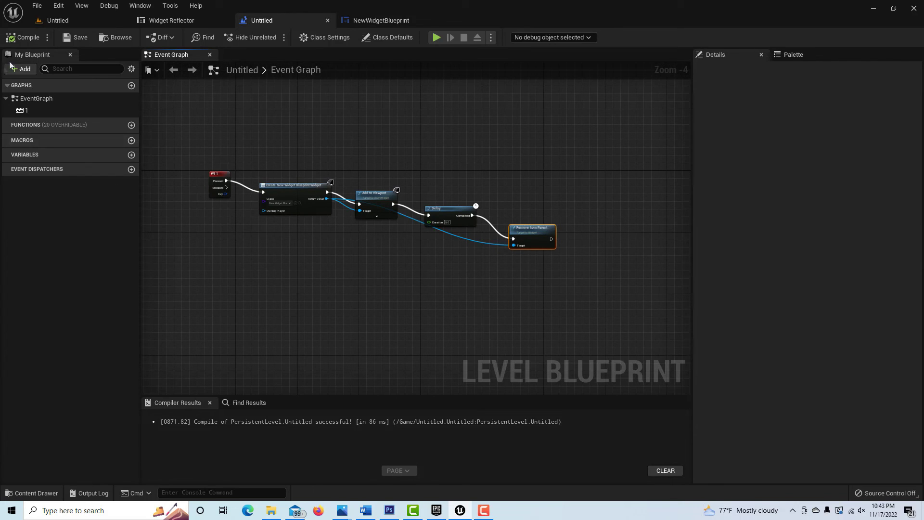
Return to the NewWidgetBlueprint Designer showing the red 'Now this is some nice text!!' block.
left_click(383, 20)
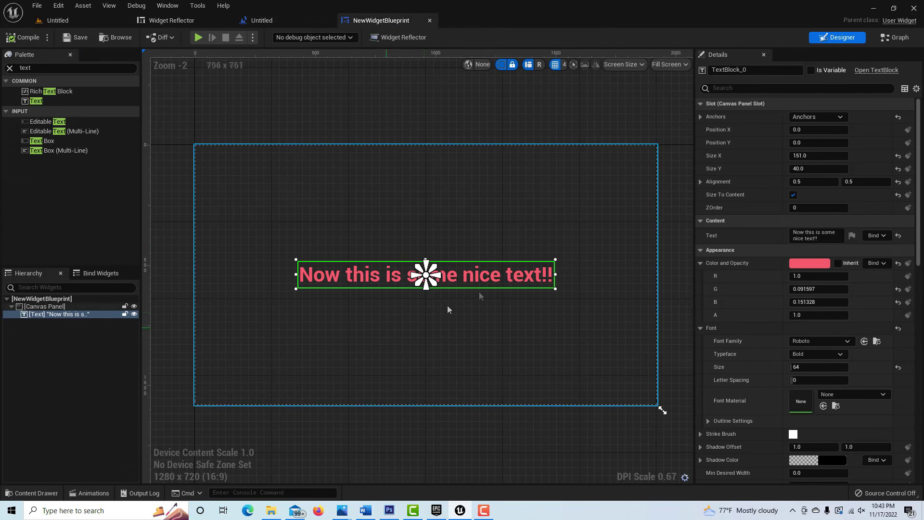